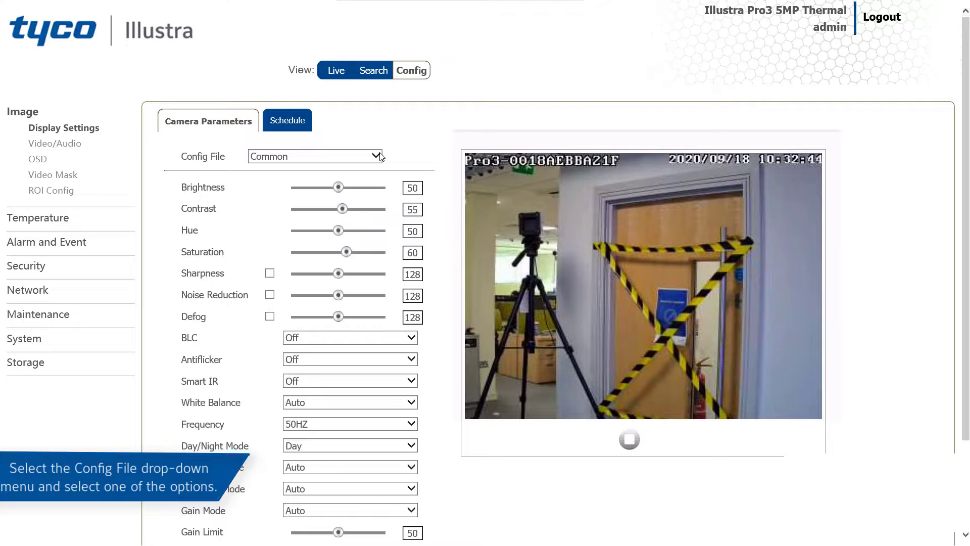
Select the Common config file and set brightness to 55, hue to 54 and saturation to 58
{"action": "left_click", "coordinate": [381, 157]}
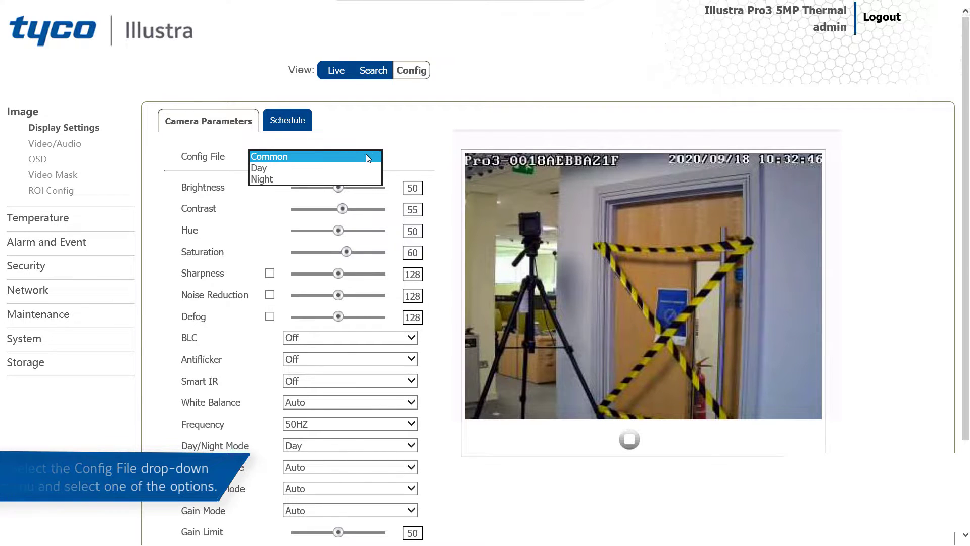
{"action": "left_click", "coordinate": [366, 156]}
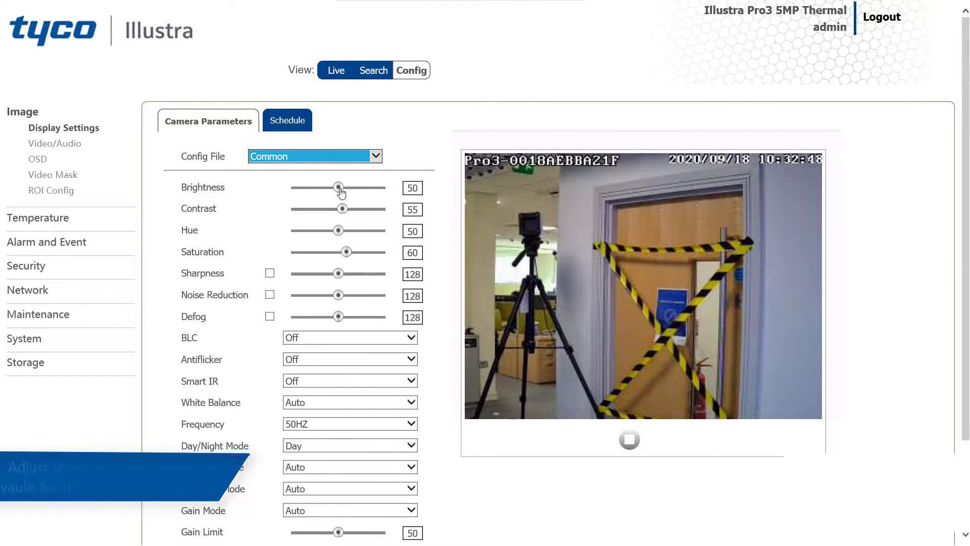
{"action": "left_click_drag", "start_coordinate": [339, 187], "coordinate": [346, 189]}
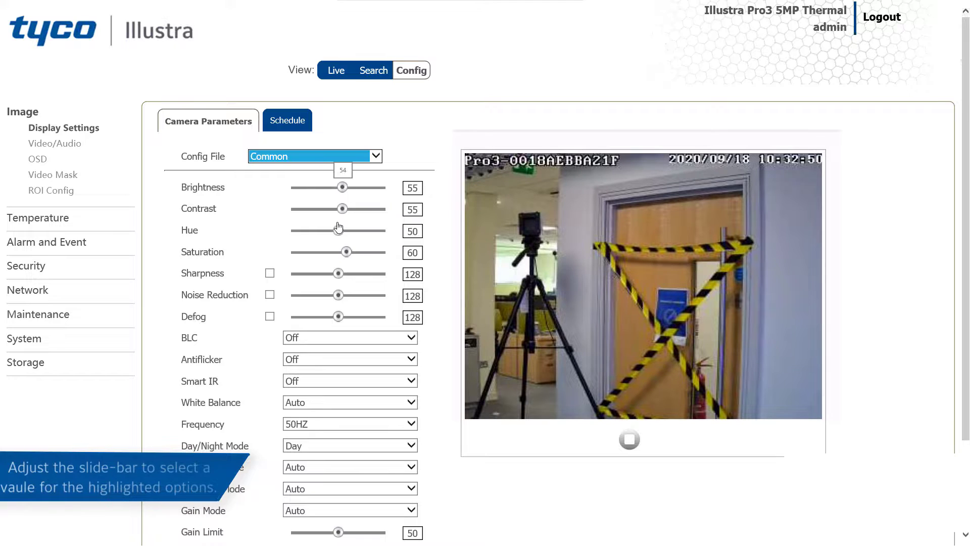
{"action": "left_click_drag", "start_coordinate": [343, 235], "coordinate": [343, 275]}
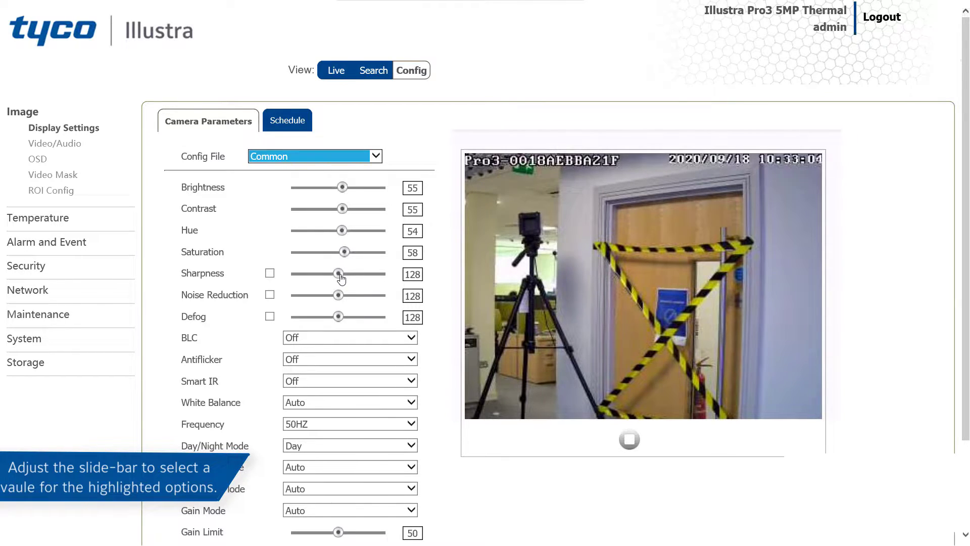
Enable sharpness at 102, noise reduction at 139 and defog at 117
{"action": "left_click", "coordinate": [269, 273]}
{"action": "left_click_drag", "start_coordinate": [338, 276], "coordinate": [329, 277]}
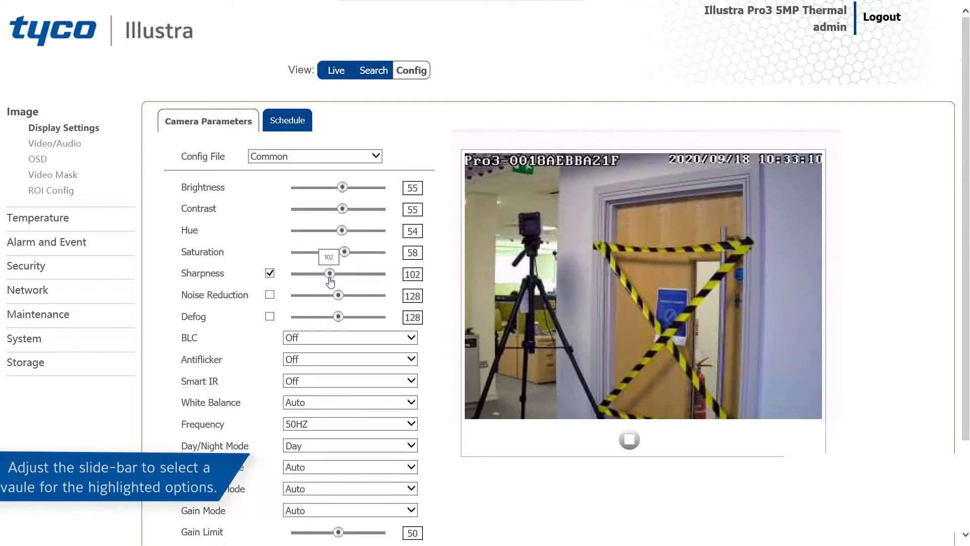
{"action": "left_click", "coordinate": [272, 296]}
{"action": "left_click_drag", "start_coordinate": [338, 295], "coordinate": [334, 317]}
{"action": "left_click", "coordinate": [269, 318]}
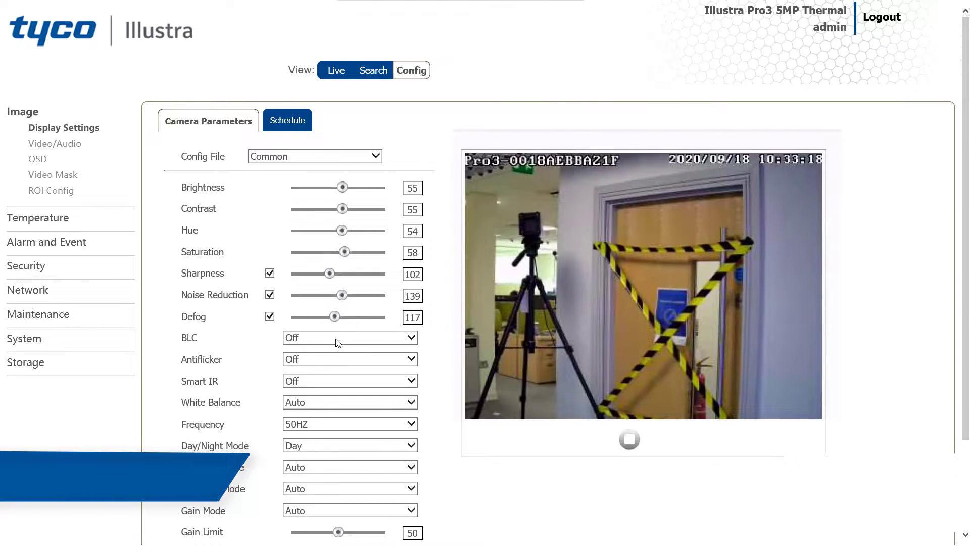
Set BLC, Antiflicker and Smart IR to Off
{"action": "left_click", "coordinate": [337, 342]}
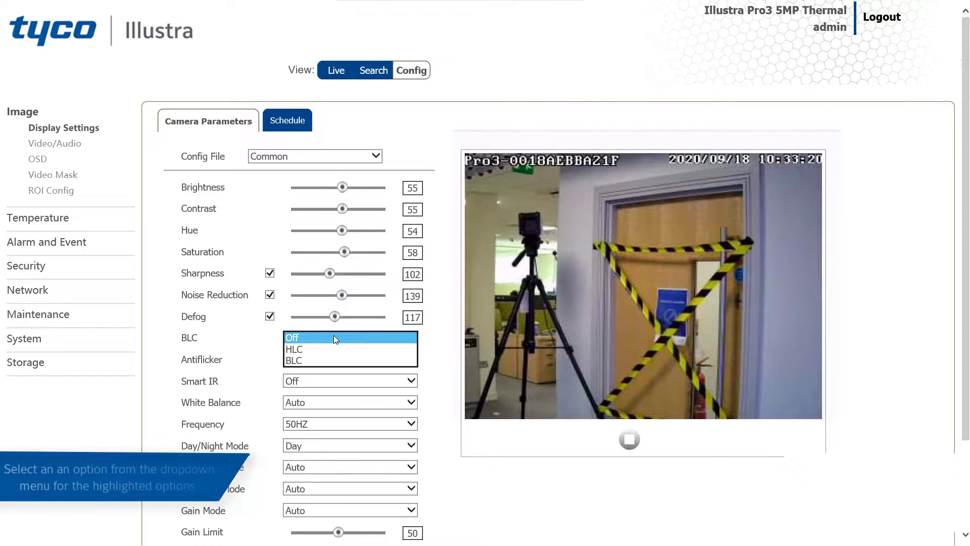
{"action": "left_click", "coordinate": [333, 337]}
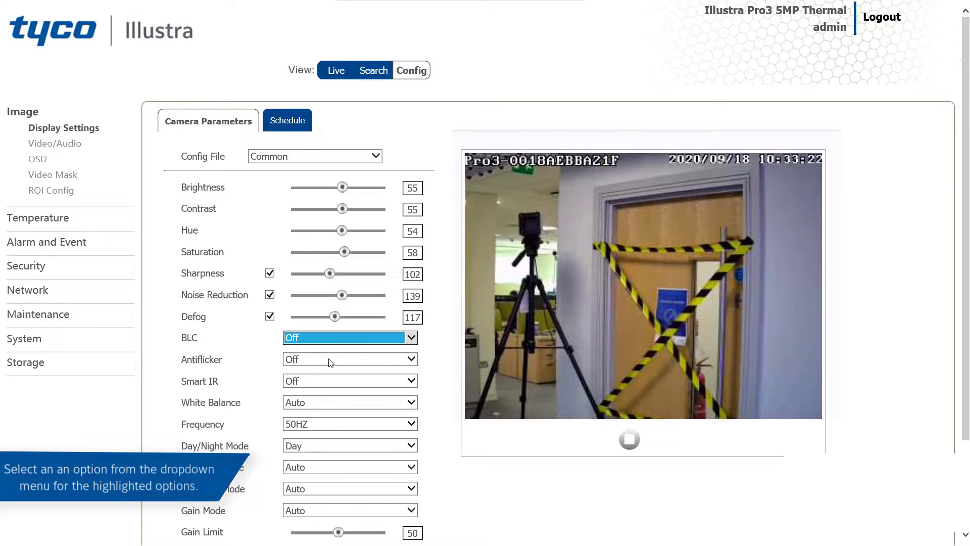
{"action": "left_click", "coordinate": [330, 362]}
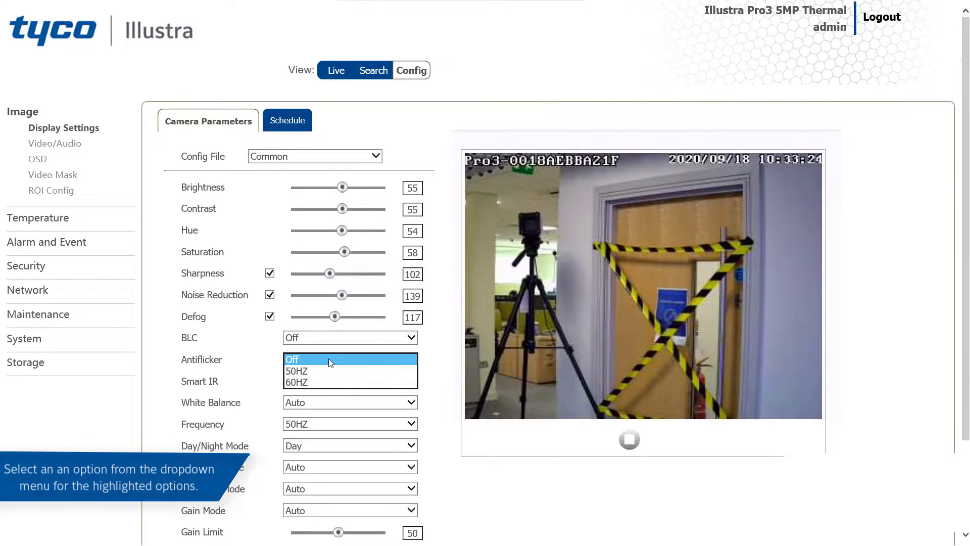
{"action": "left_click", "coordinate": [328, 359]}
{"action": "left_click", "coordinate": [327, 383]}
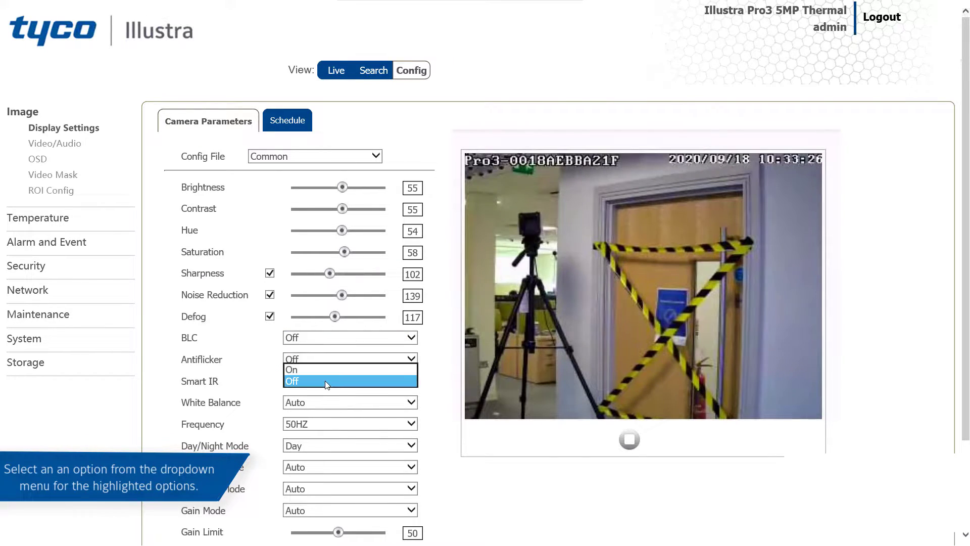
{"action": "left_click", "coordinate": [328, 382]}
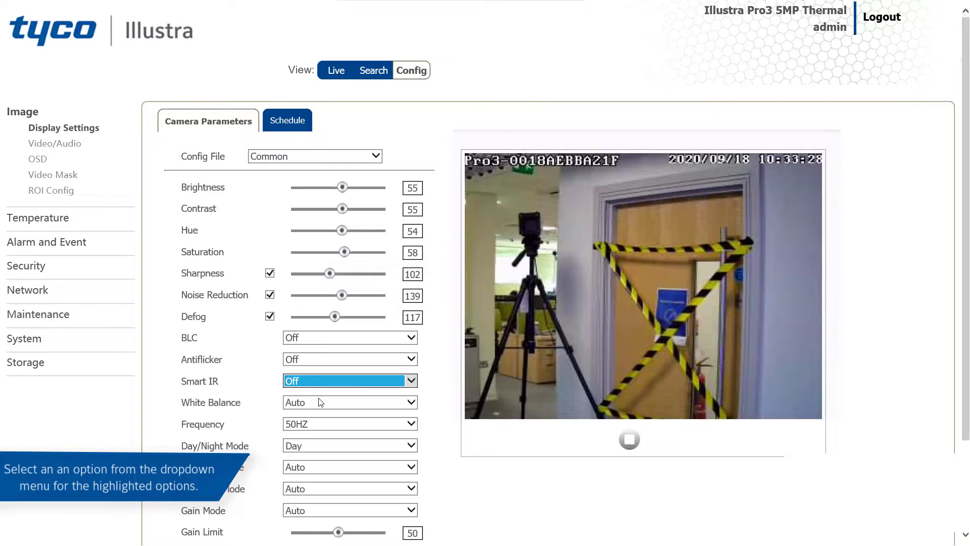
Set white balance to Auto, frequency to 50HZ and Day/Night Mode to Day
{"action": "left_click", "coordinate": [320, 402]}
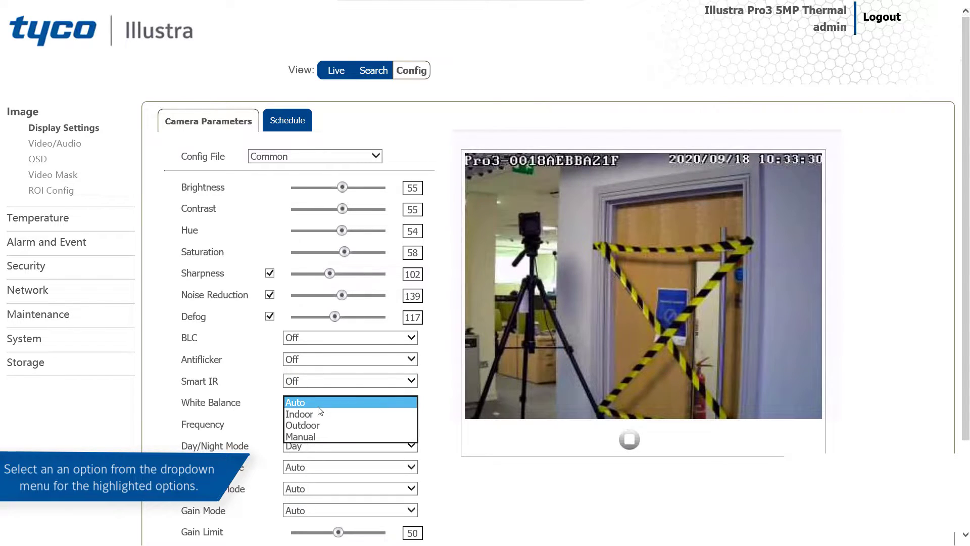
{"action": "left_click", "coordinate": [319, 407]}
{"action": "left_click", "coordinate": [319, 425]}
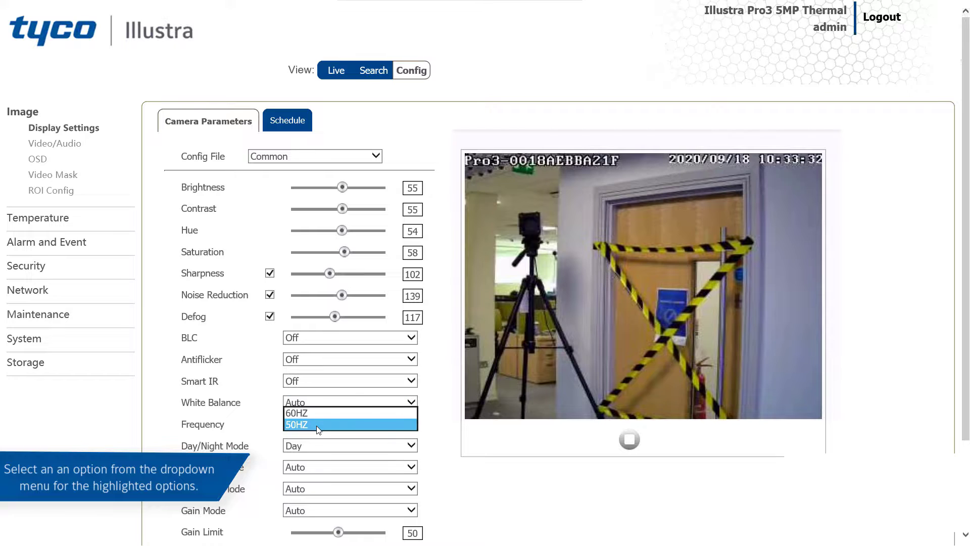
{"action": "left_click", "coordinate": [319, 427]}
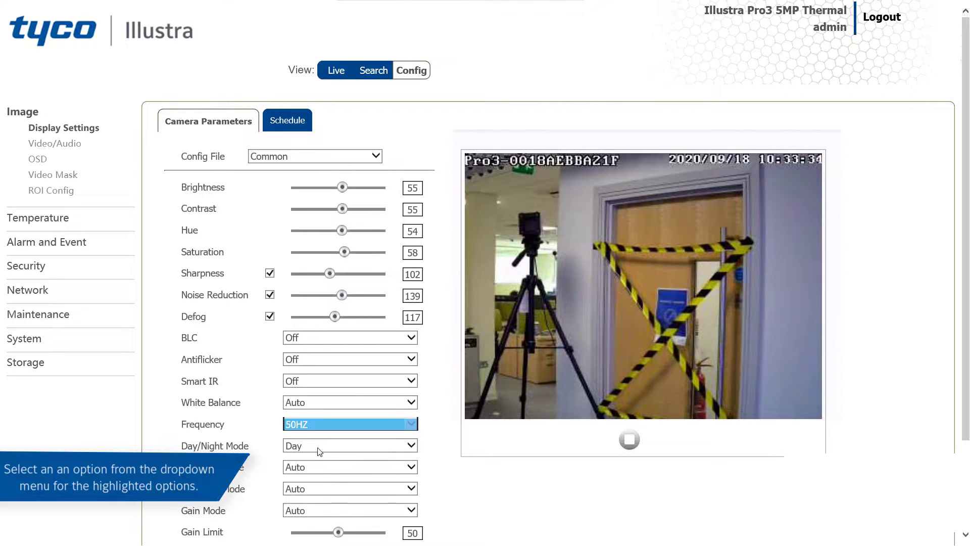
{"action": "left_click", "coordinate": [318, 448]}
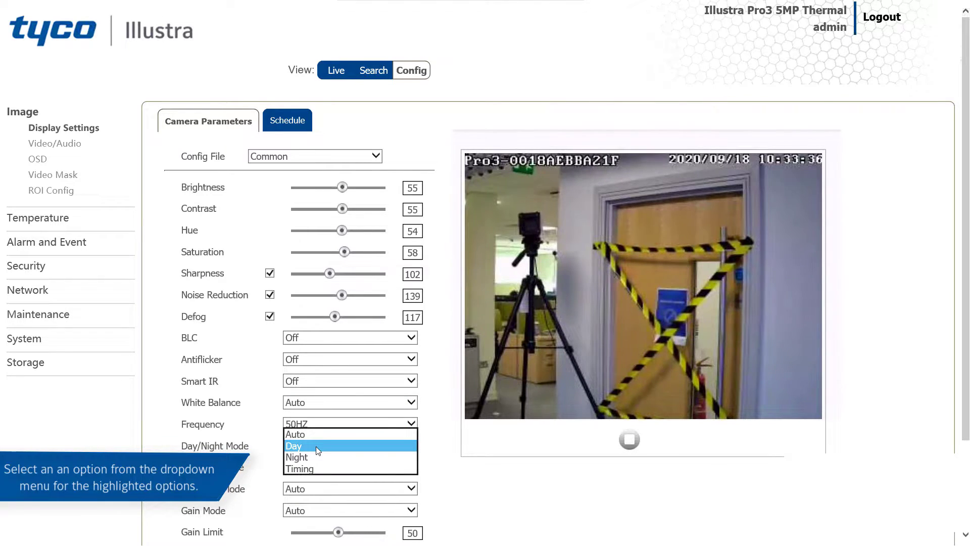
{"action": "left_click", "coordinate": [317, 446]}
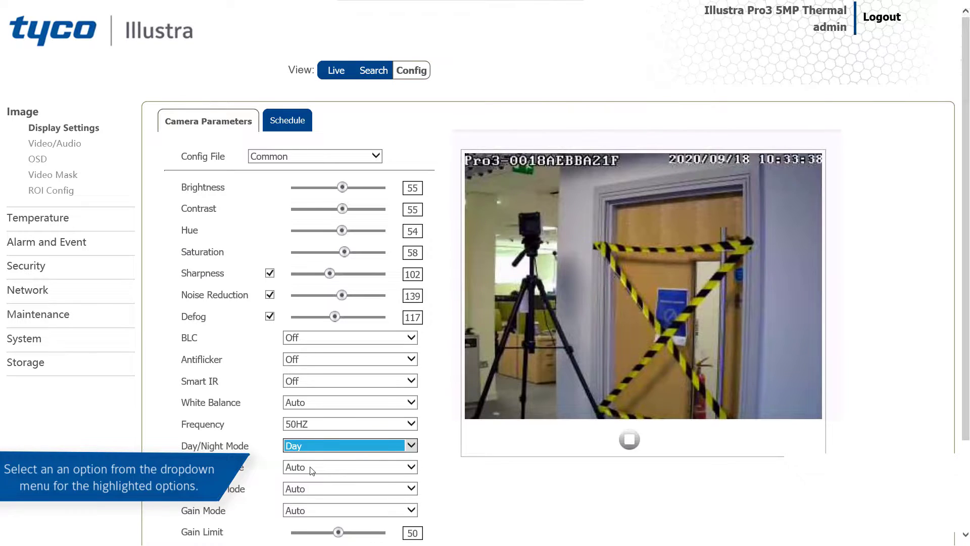
Set the infra-red mode and the exposure mode to Auto
{"action": "left_click", "coordinate": [312, 469]}
{"action": "left_click", "coordinate": [311, 468]}
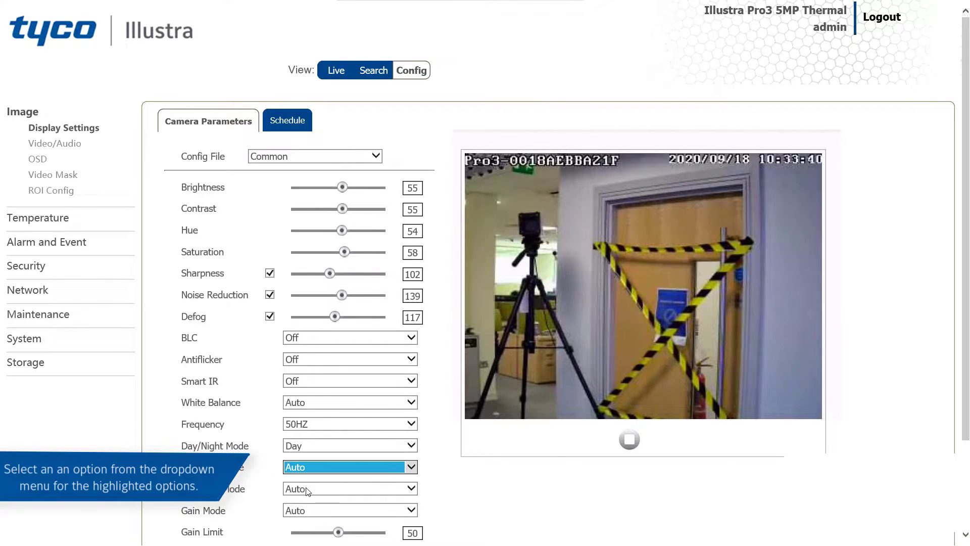
{"action": "left_click", "coordinate": [306, 489]}
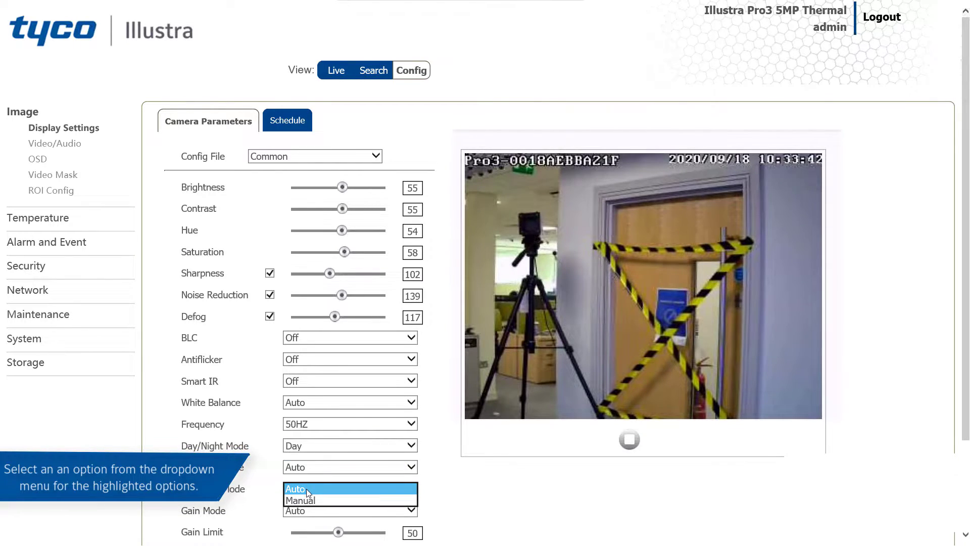
{"action": "left_click", "coordinate": [306, 489]}
Set the gain mode to Manual with a gain of 20
{"action": "left_click", "coordinate": [308, 512]}
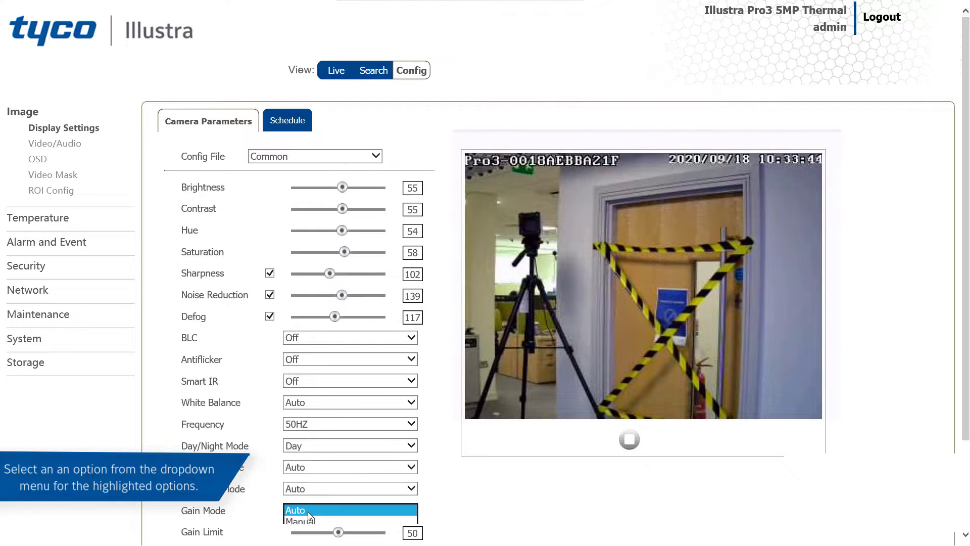
{"action": "left_click", "coordinate": [308, 511]}
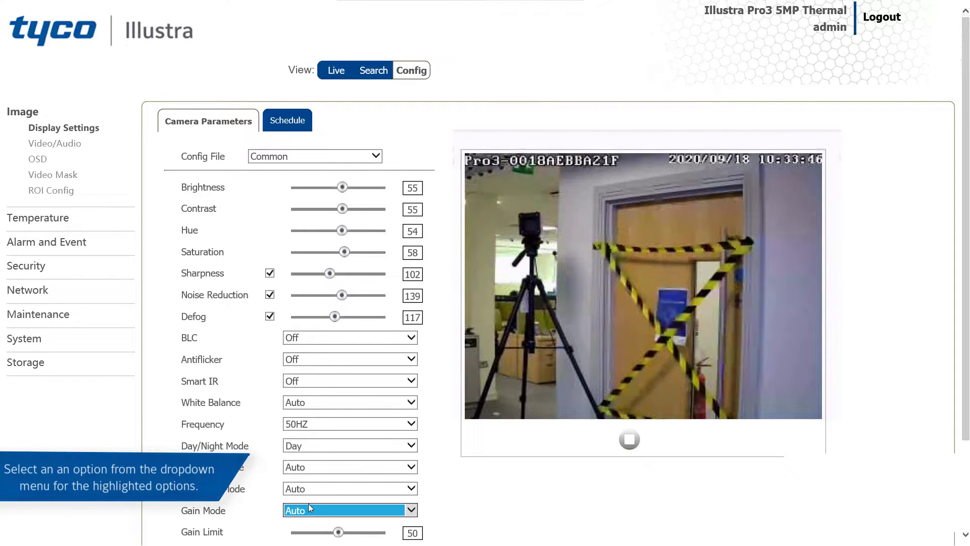
{"action": "scroll", "coordinate": [309, 509], "scroll_direction": "down", "scroll_amount": 2}
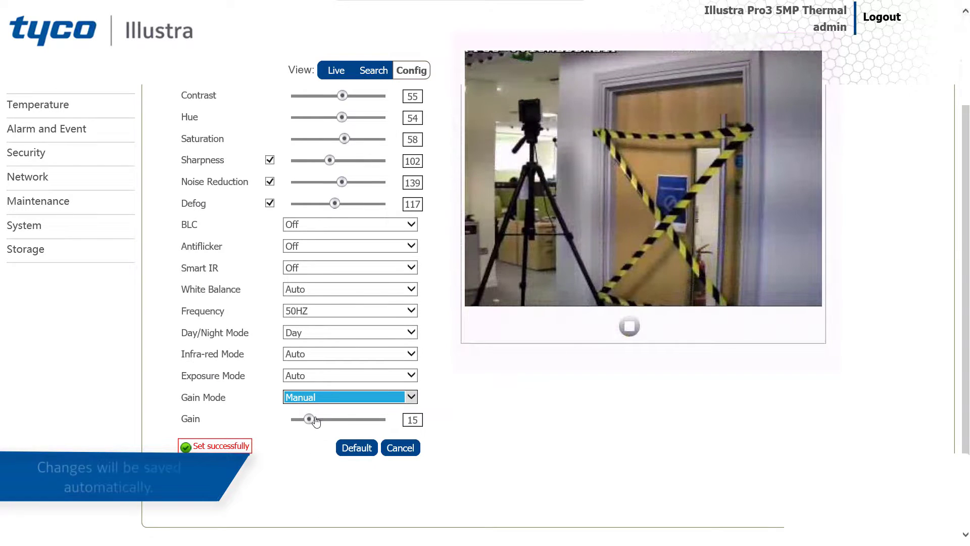
{"action": "left_click", "coordinate": [314, 420]}
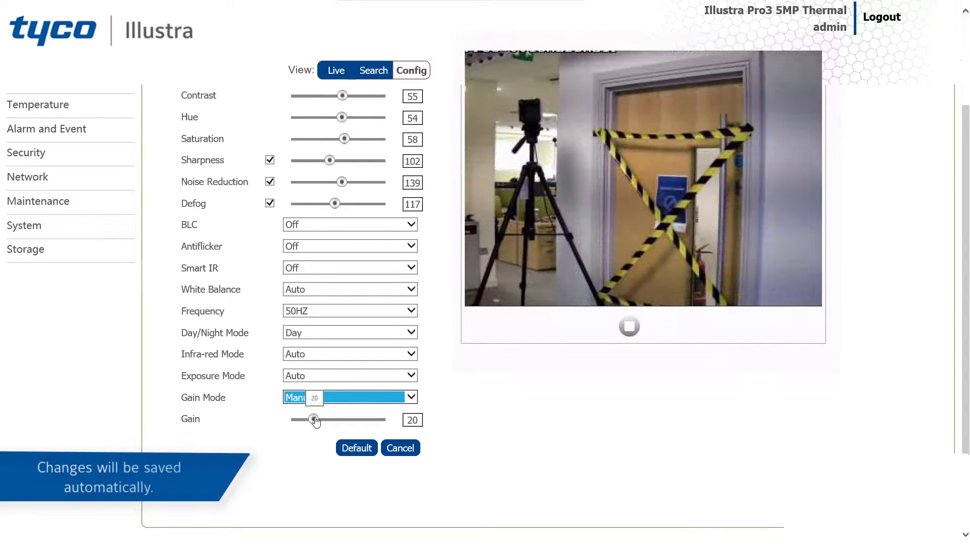
{"action": "left_click", "coordinate": [546, 442]}
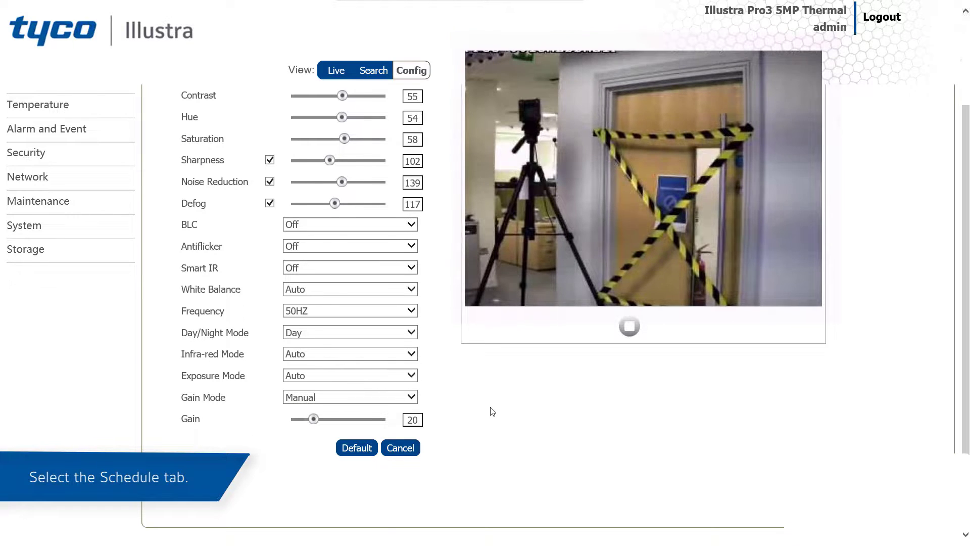
Set the display schedule to Full Time with the Common config file and save it
{"action": "scroll", "coordinate": [488, 407], "scroll_direction": "up", "scroll_amount": 2}
{"action": "scroll", "coordinate": [461, 366], "scroll_direction": "up", "scroll_amount": 1}
{"action": "left_click", "coordinate": [287, 119]}
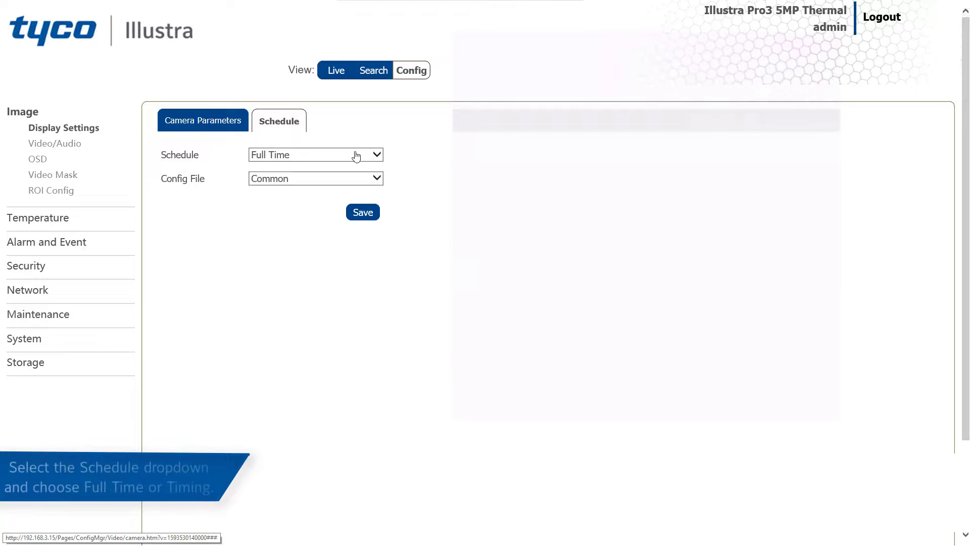
{"action": "left_click", "coordinate": [378, 155]}
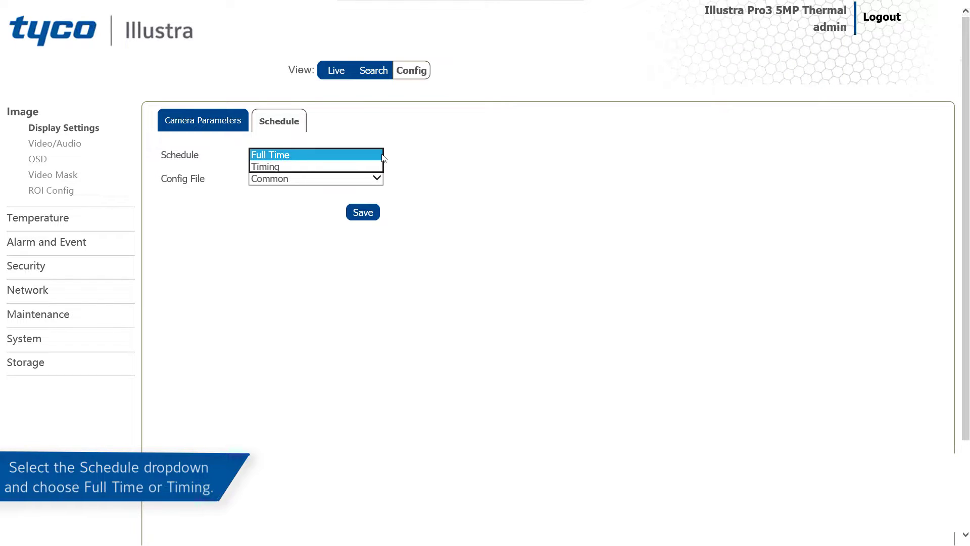
{"action": "left_click", "coordinate": [383, 156]}
{"action": "left_click", "coordinate": [375, 182]}
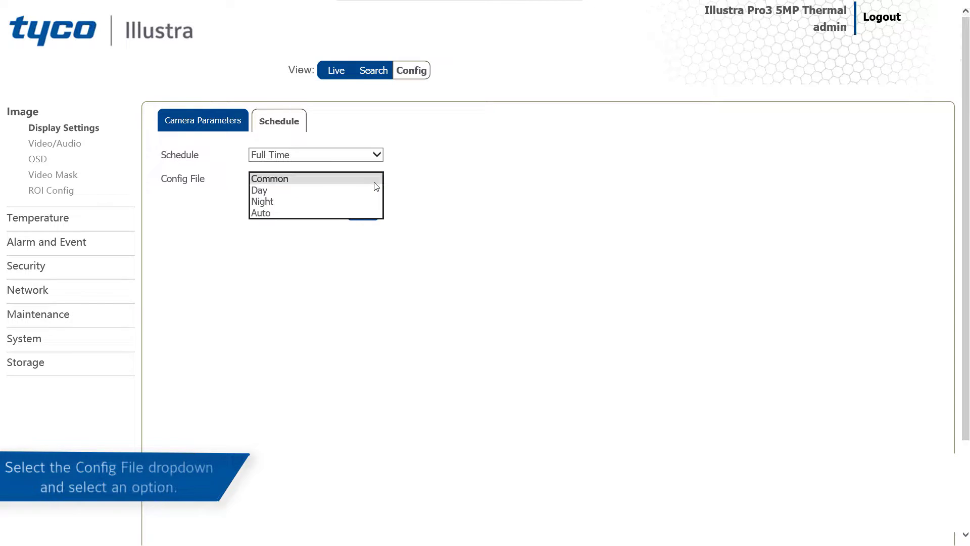
{"action": "left_click", "coordinate": [374, 183]}
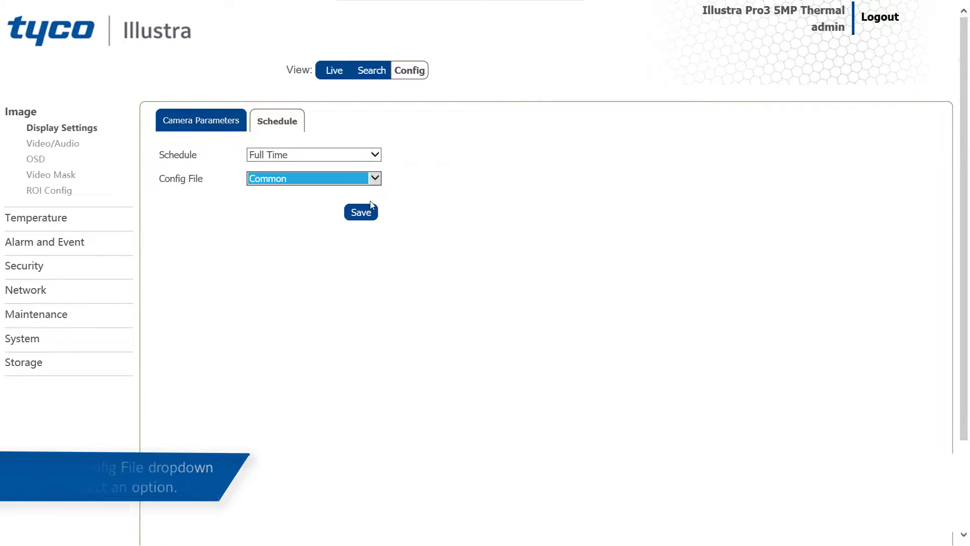
{"action": "left_click", "coordinate": [369, 215]}
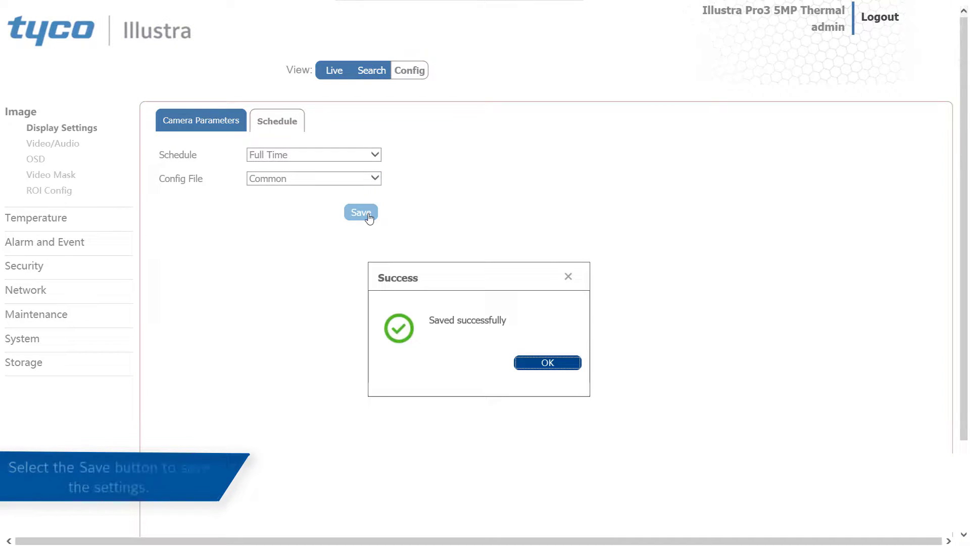
{"action": "left_click", "coordinate": [545, 362]}
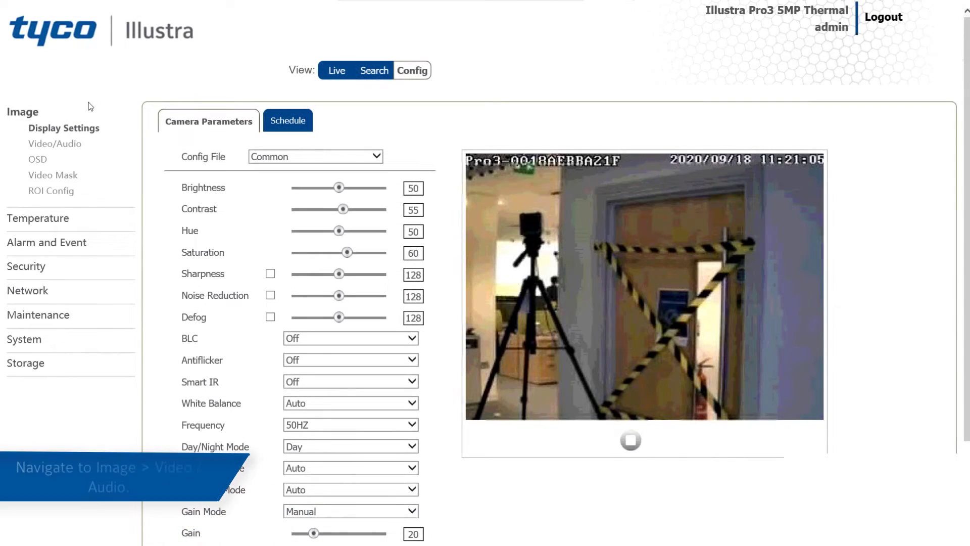
Open the Video/Audio settings and select 2592x1944 as the main stream's resolution
{"action": "left_click", "coordinate": [71, 147]}
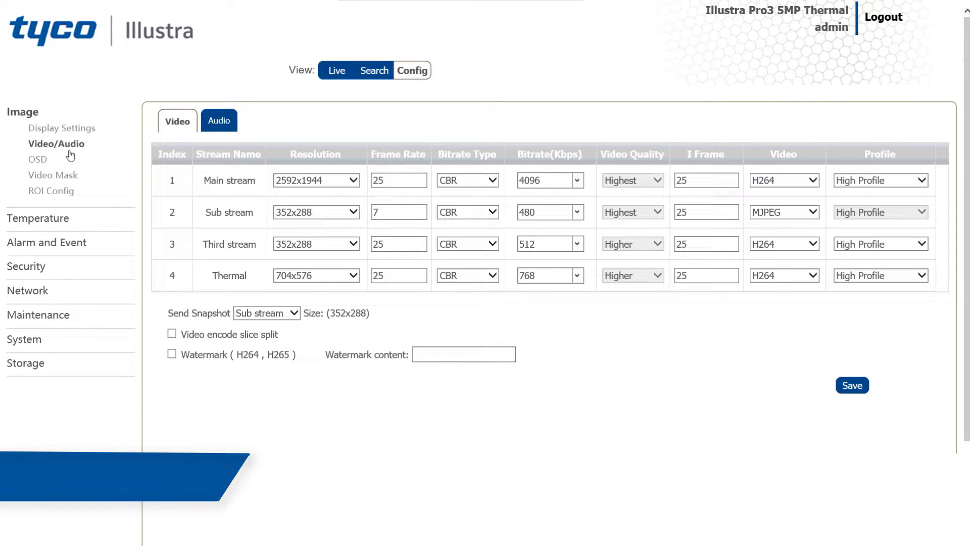
{"action": "left_click", "coordinate": [355, 182]}
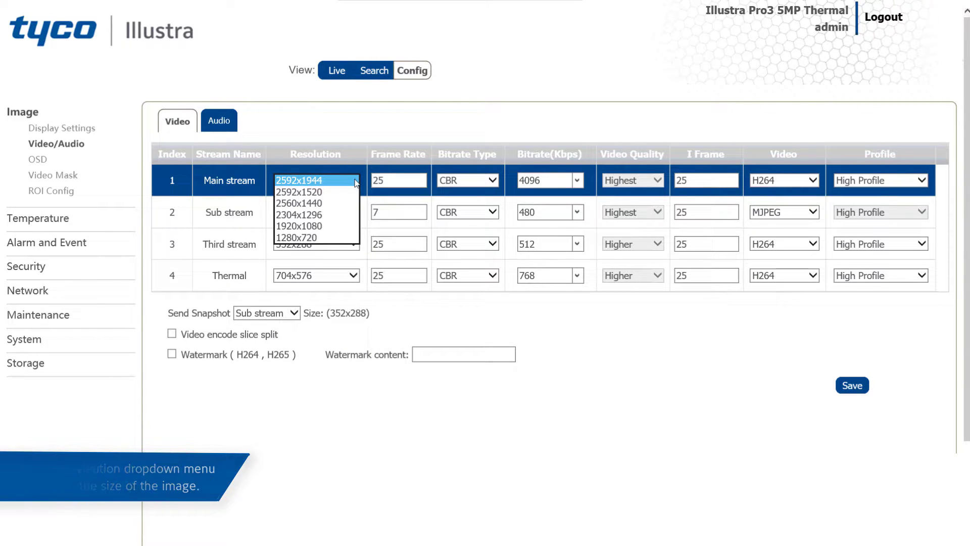
{"action": "left_click", "coordinate": [355, 181]}
Set the main stream's frame rate to 12
{"action": "left_click", "coordinate": [385, 182]}
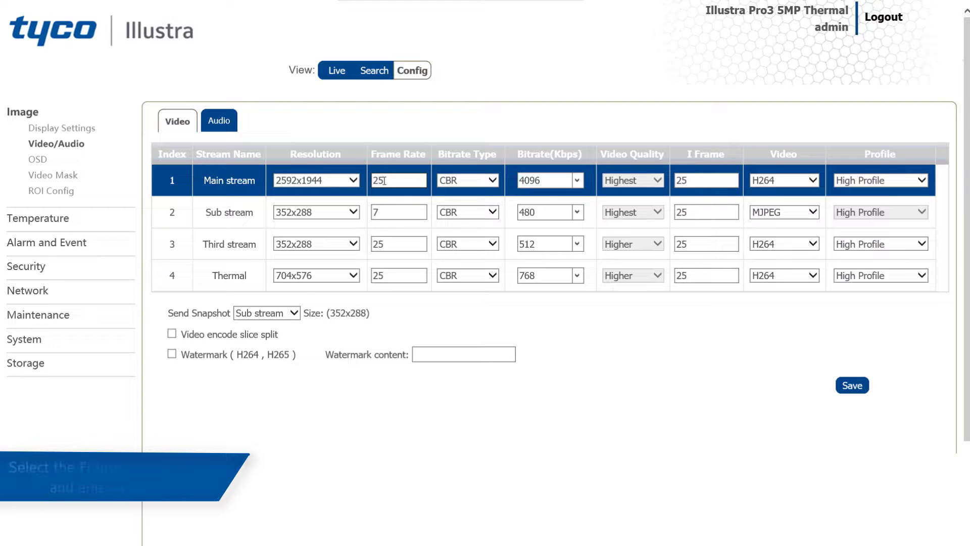
{"action": "double_click", "coordinate": [374, 180]}
{"action": "type", "text": "3"}
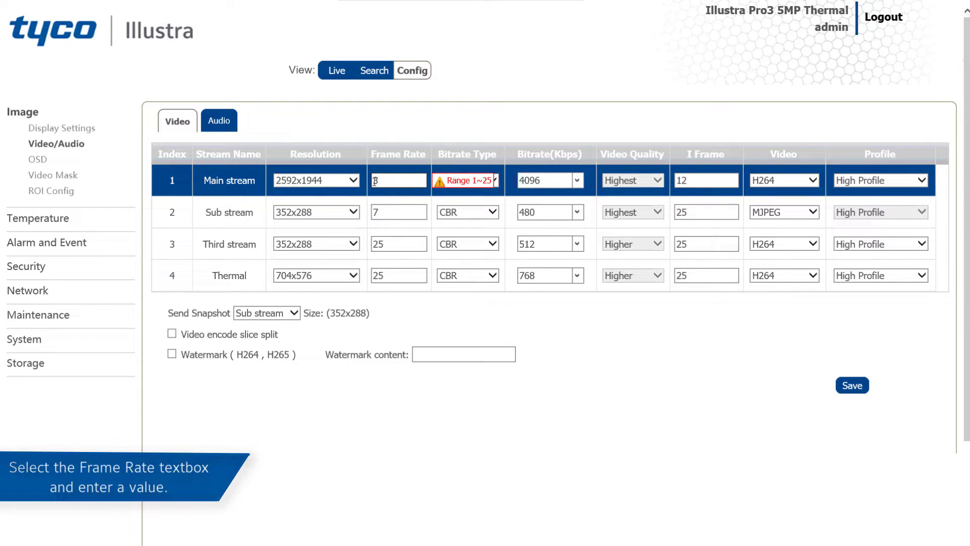
{"action": "key", "text": "BackSpace"}
{"action": "type", "text": "12"}
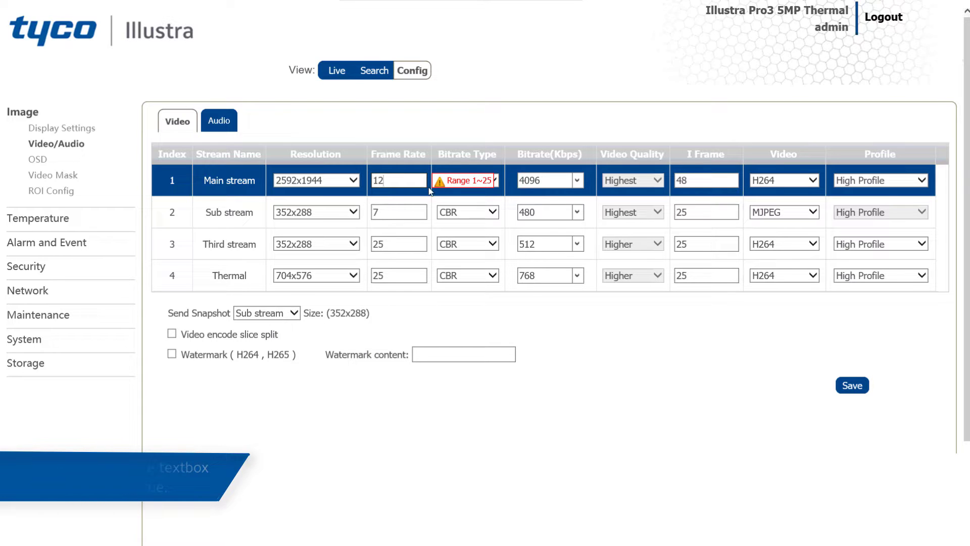
Set the main stream's bitrate type to CBR and its bitrate to 4096 Kbps
{"action": "left_click", "coordinate": [496, 184]}
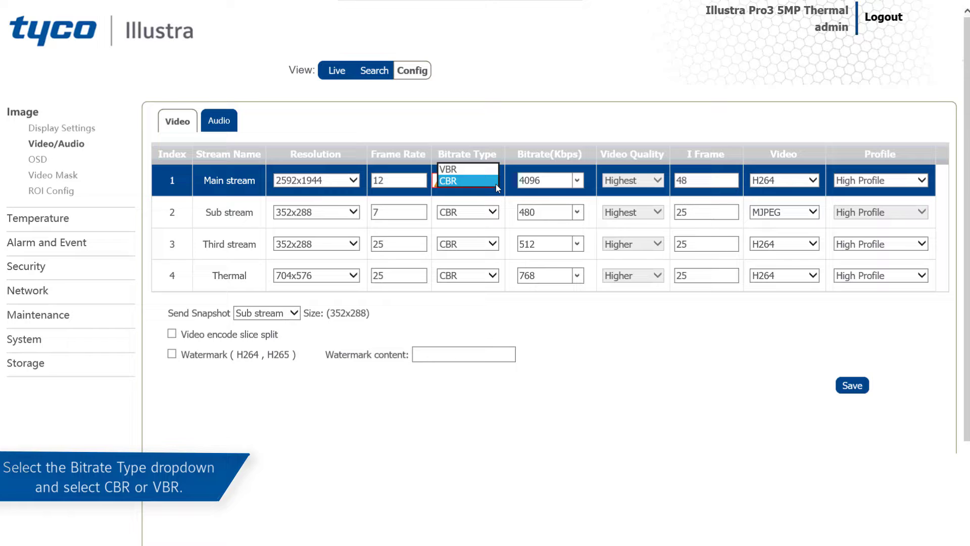
{"action": "left_click", "coordinate": [495, 184]}
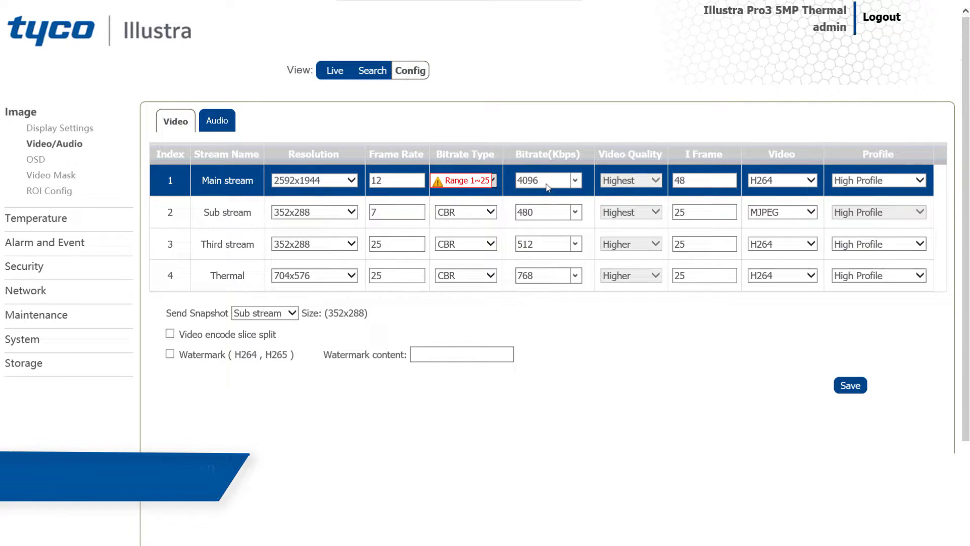
{"action": "left_click", "coordinate": [576, 181]}
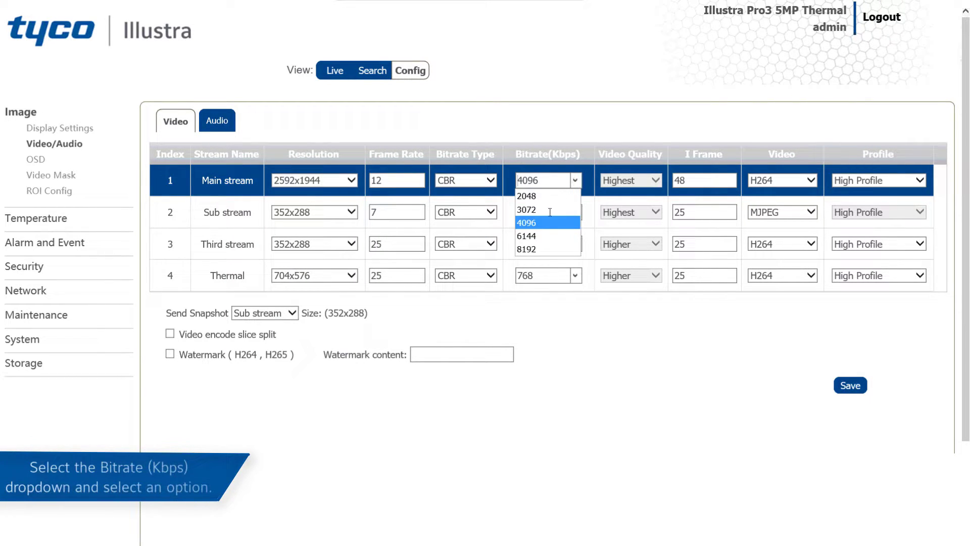
{"action": "left_click", "coordinate": [544, 228]}
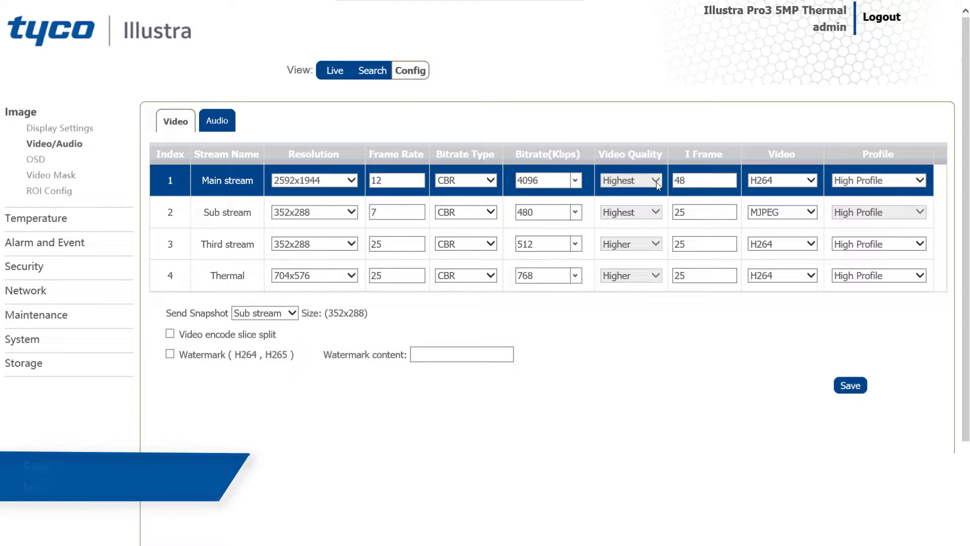
Set the main stream's I Frame interval to 49
{"action": "left_click", "coordinate": [711, 179]}
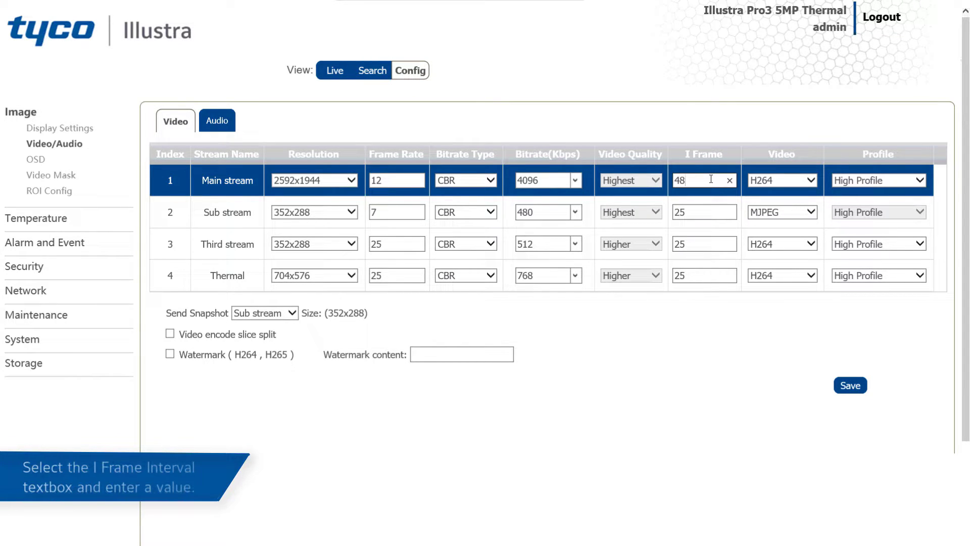
{"action": "key", "text": "BackSpace"}
{"action": "type", "text": "9"}
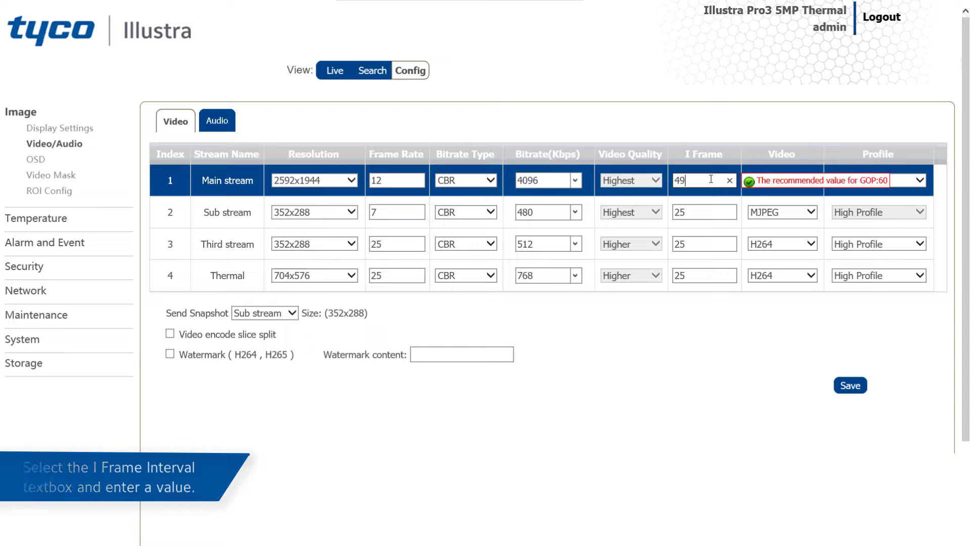
Select H264 as the main stream's video encoding and High Profile as its profile
{"action": "left_click", "coordinate": [817, 182]}
{"action": "left_click", "coordinate": [814, 180]}
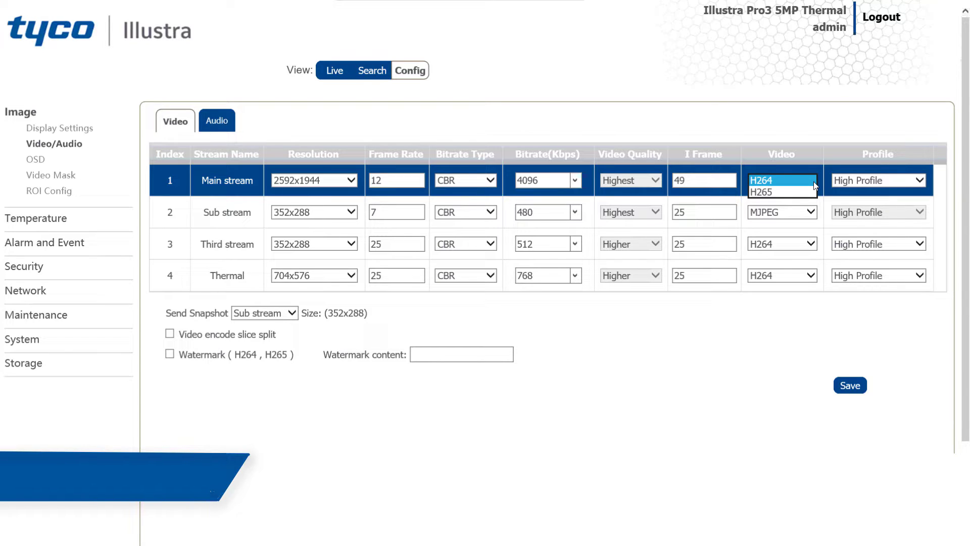
{"action": "left_click", "coordinate": [814, 181]}
{"action": "left_click", "coordinate": [921, 181]}
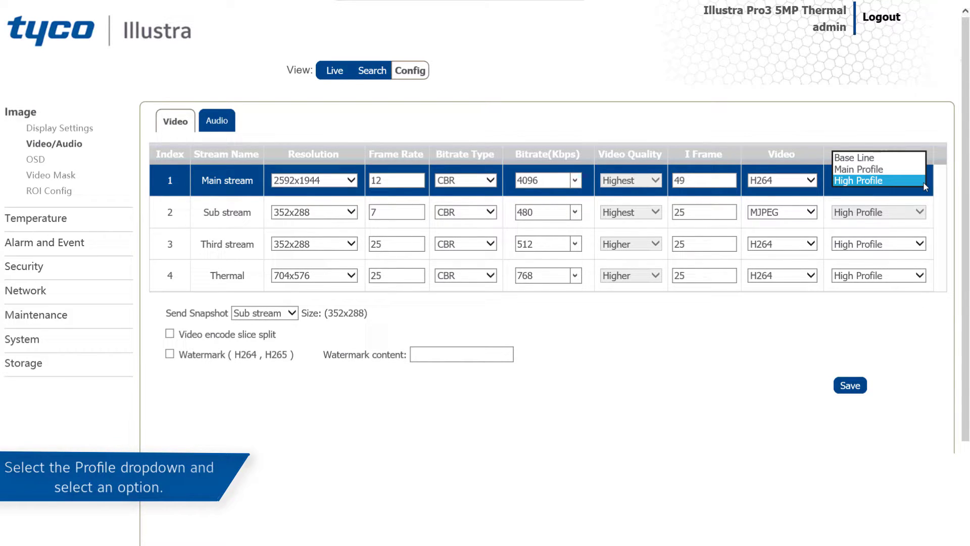
{"action": "left_click", "coordinate": [923, 181]}
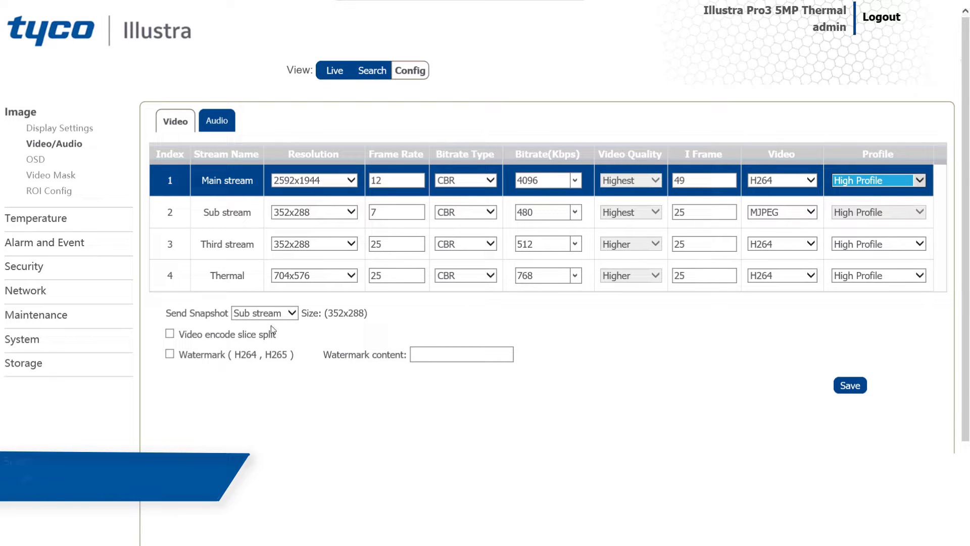
Select Sub stream as the source for sent snapshots and enable video encode slice split
{"action": "left_click", "coordinate": [292, 314]}
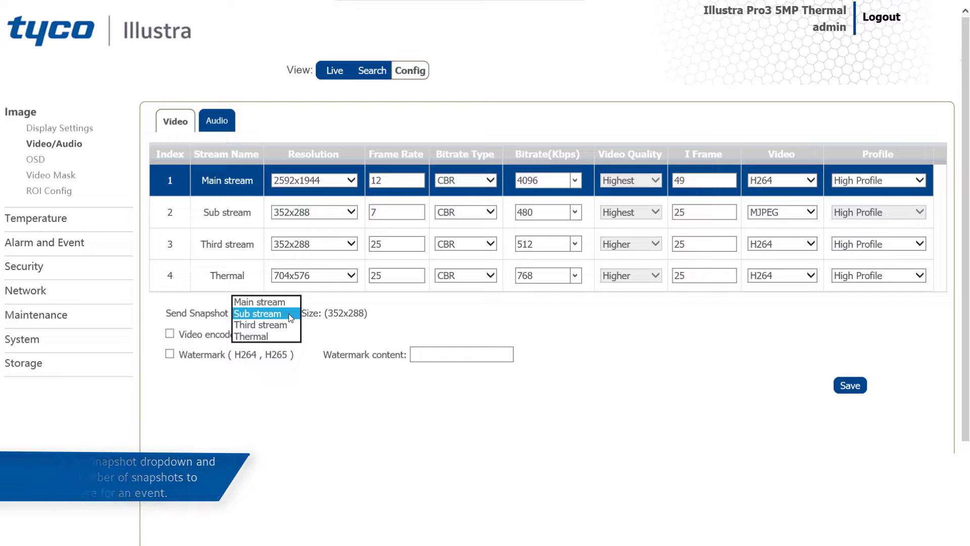
{"action": "left_click", "coordinate": [289, 313]}
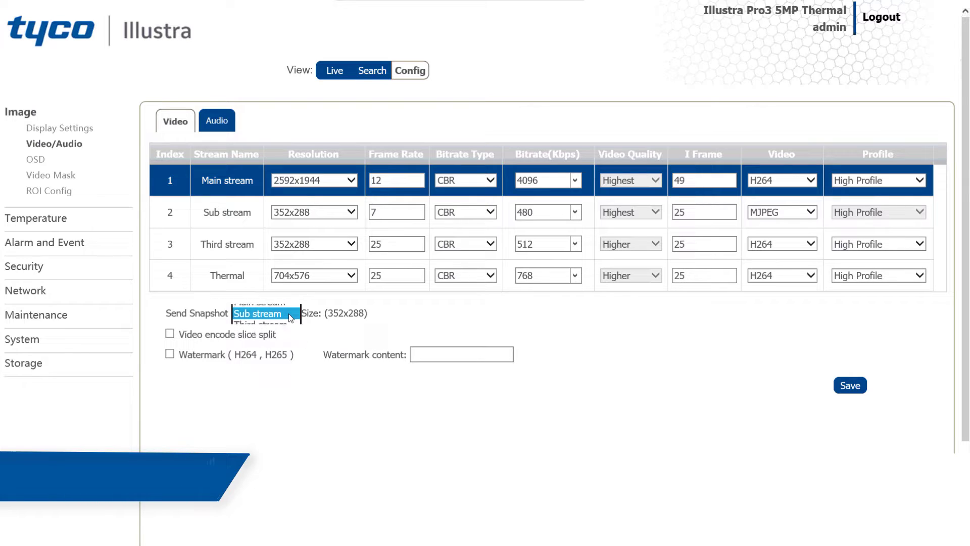
{"action": "left_click", "coordinate": [170, 334]}
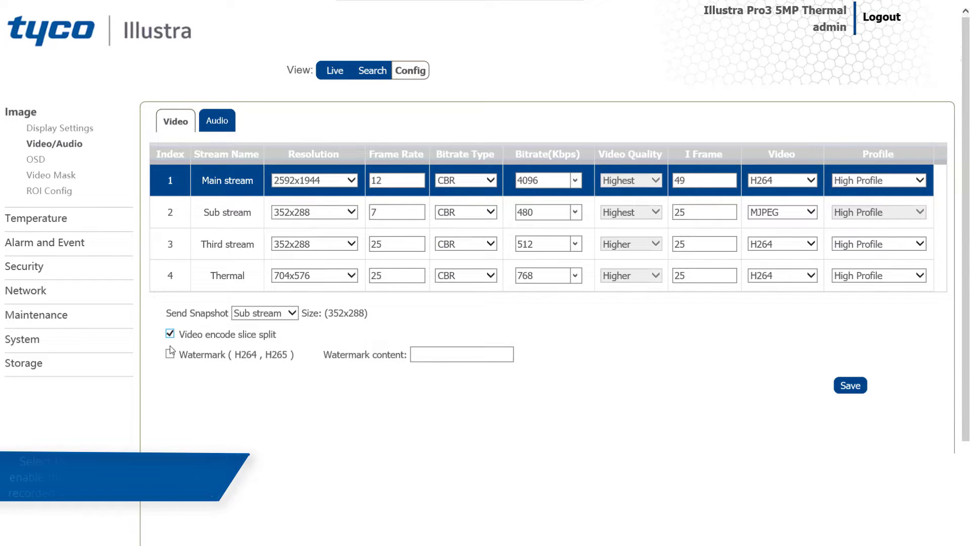
Enable the watermark with the content "Example" and save the video settings
{"action": "left_click", "coordinate": [170, 354]}
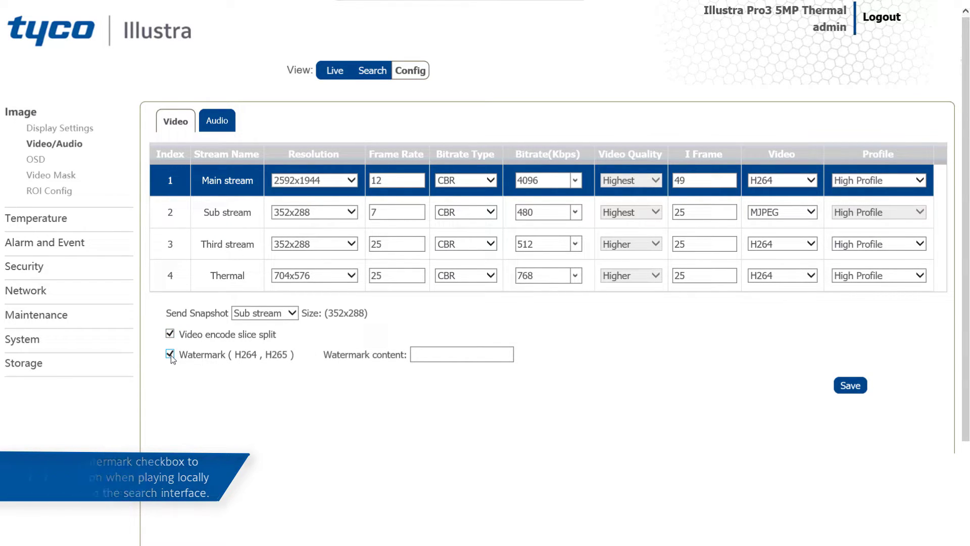
{"action": "left_click", "coordinate": [453, 357]}
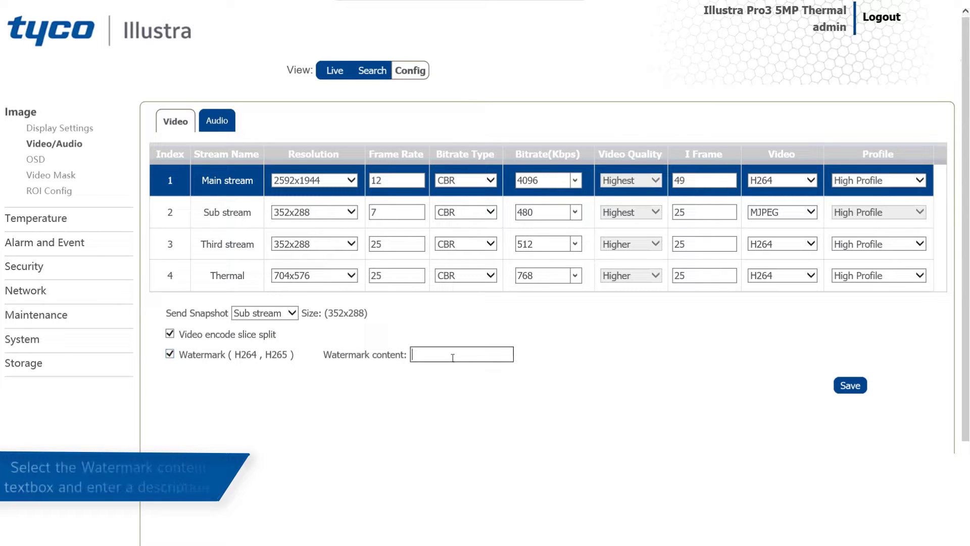
{"action": "type", "text": "Example"}
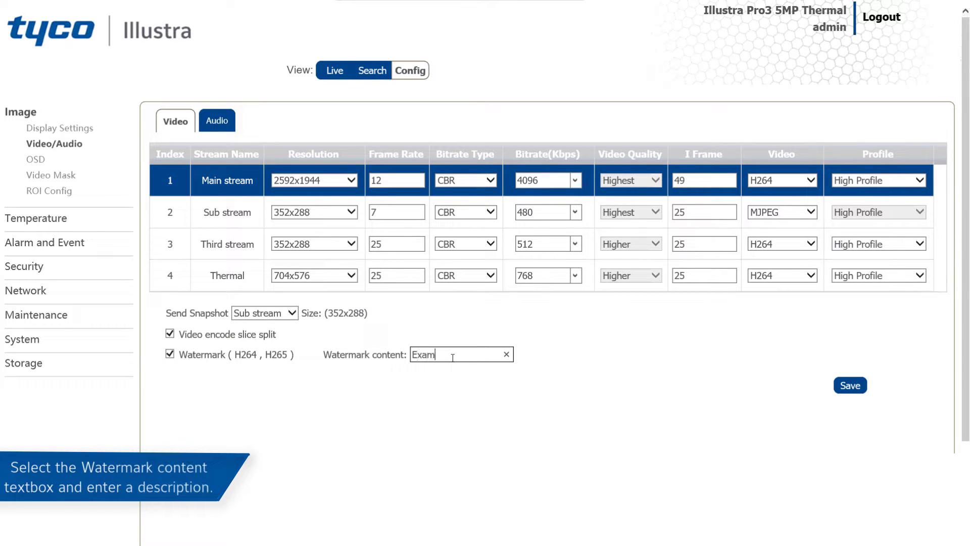
{"action": "left_click", "coordinate": [850, 386]}
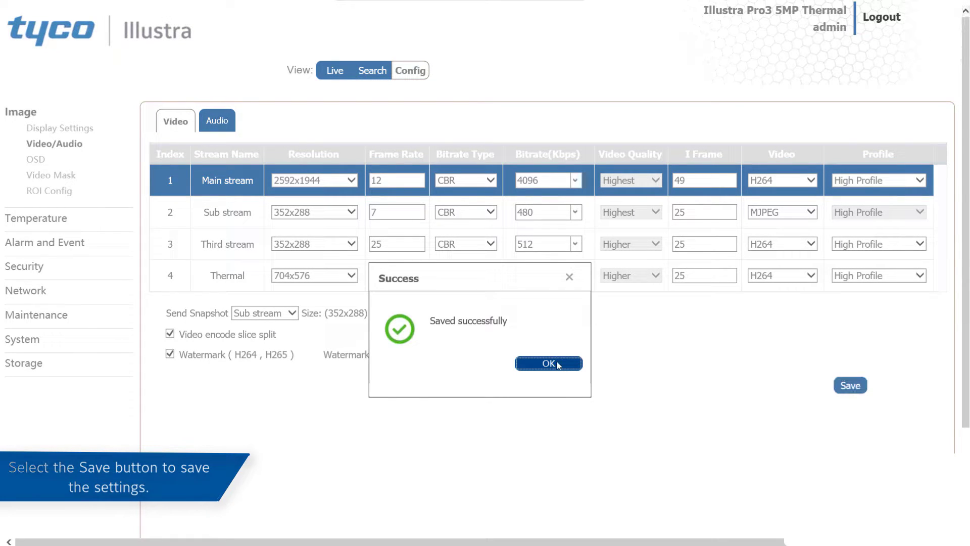
{"action": "left_click", "coordinate": [554, 364]}
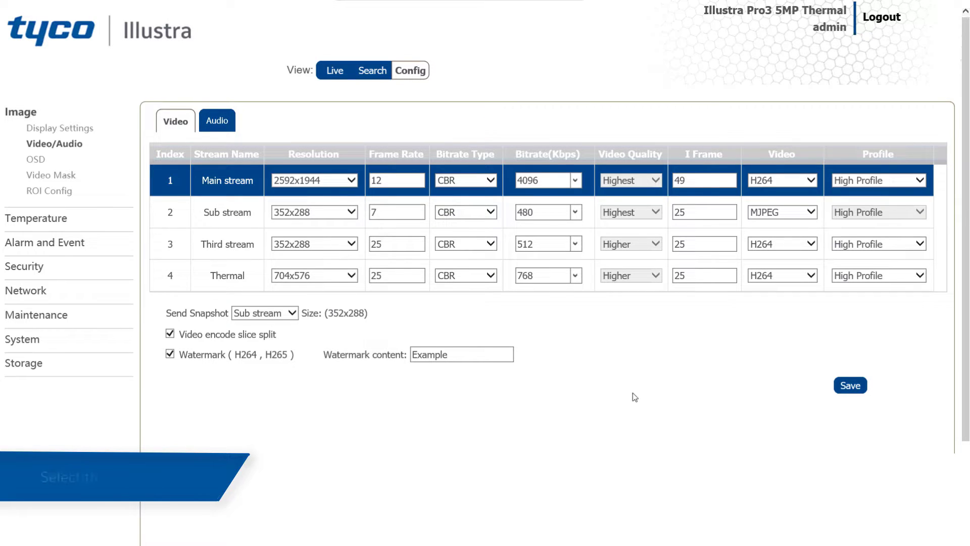
Open the audio settings and select G711U as the audio encoding and LIN as the audio type
{"action": "left_click", "coordinate": [226, 122]}
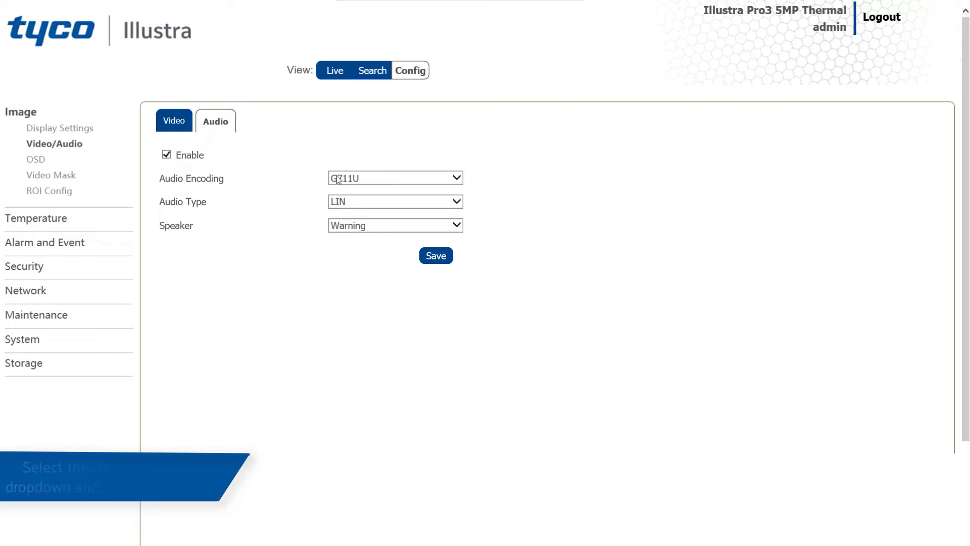
{"action": "left_click", "coordinate": [390, 180]}
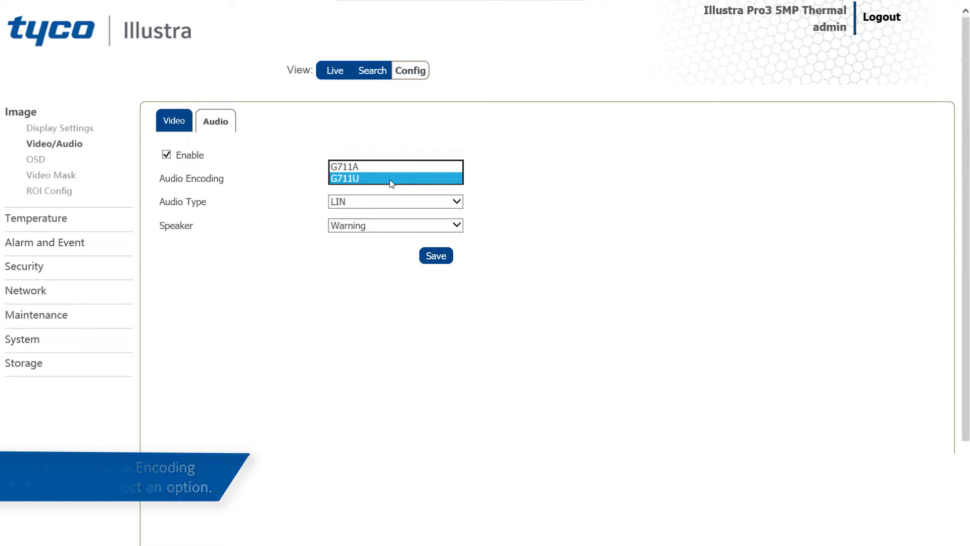
{"action": "left_click", "coordinate": [390, 182]}
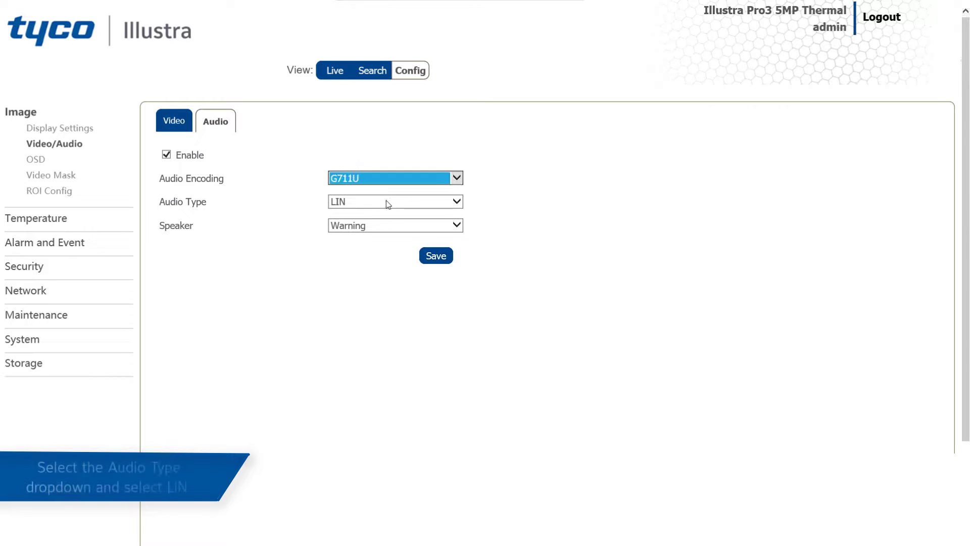
{"action": "left_click", "coordinate": [386, 200]}
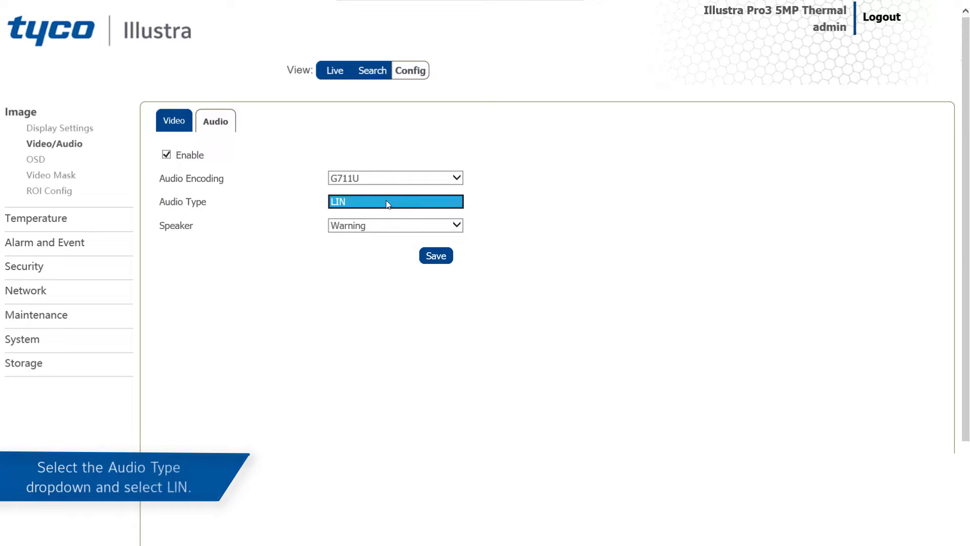
{"action": "left_click", "coordinate": [447, 203]}
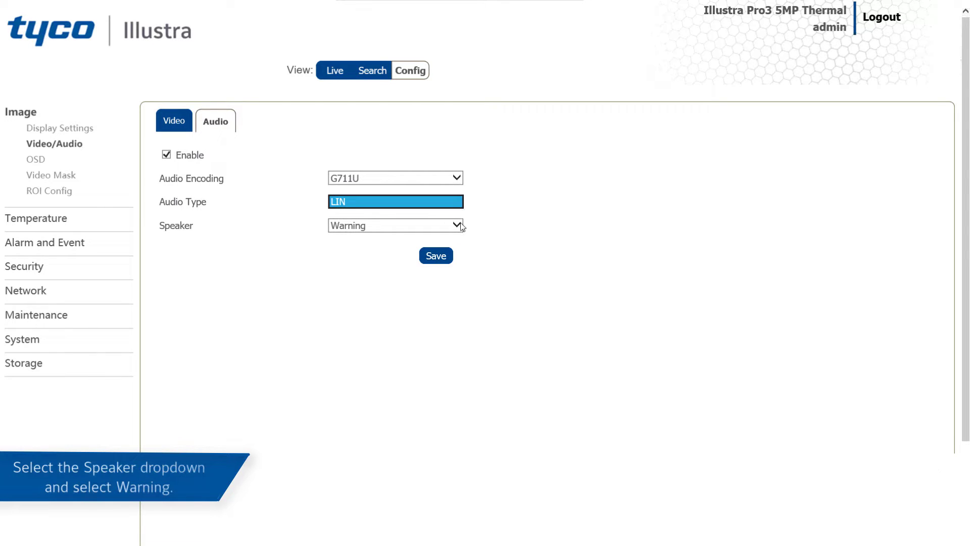
Select Warning as the speaker option and save the audio settings
{"action": "left_click", "coordinate": [461, 226]}
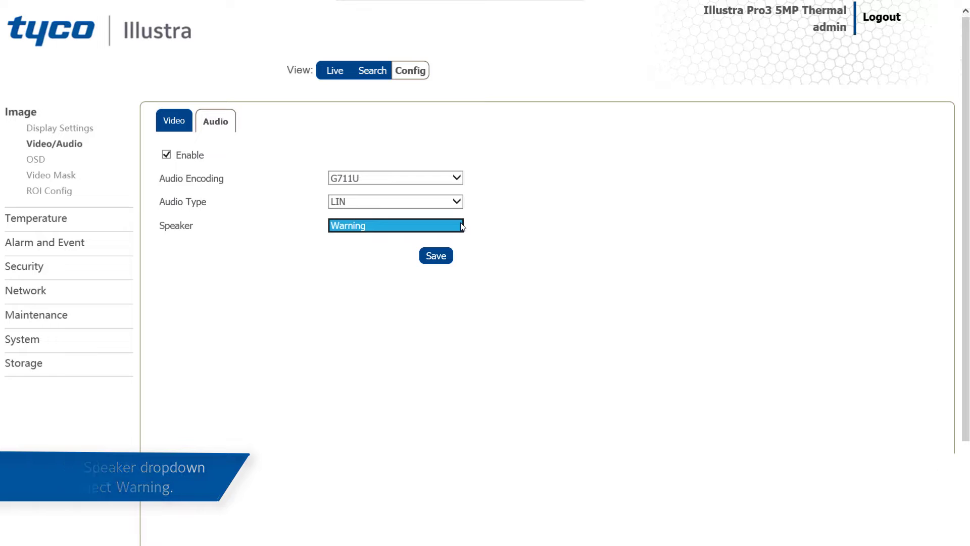
{"action": "left_click", "coordinate": [438, 257]}
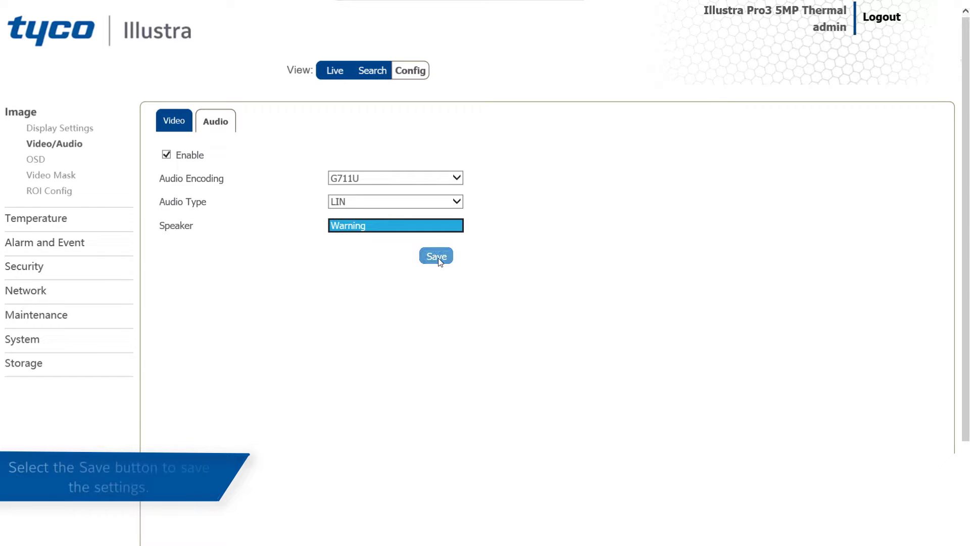
{"action": "left_click", "coordinate": [547, 364]}
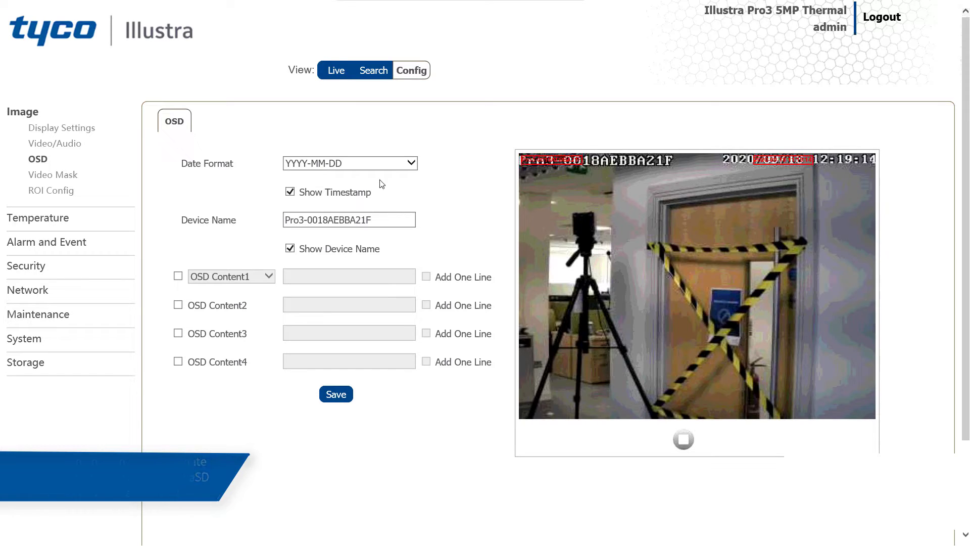
Set the OSD date format to YYYY-MM-DD and the device name to "Pro Thermal Camera"
{"action": "left_click", "coordinate": [409, 168]}
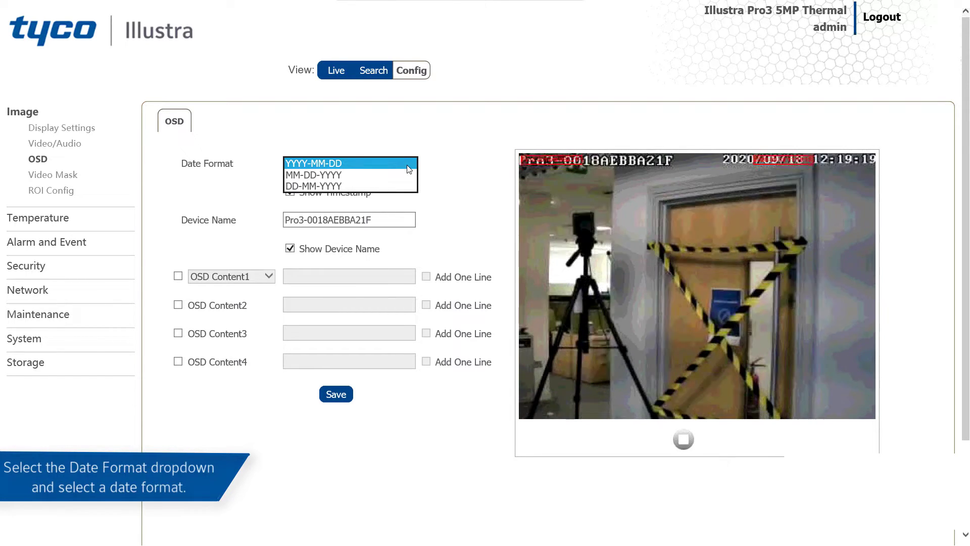
{"action": "left_click", "coordinate": [409, 165]}
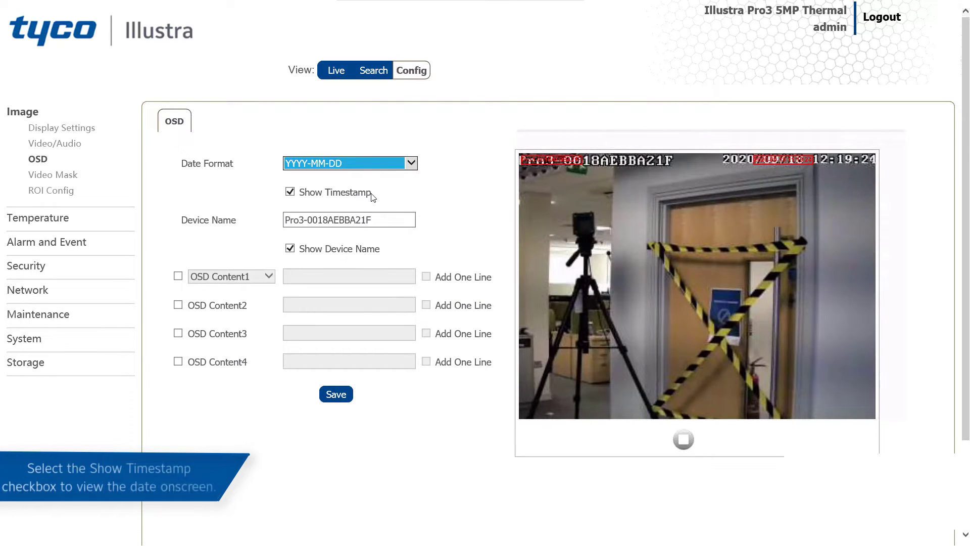
{"action": "left_click", "coordinate": [382, 220]}
{"action": "left_click_drag", "start_coordinate": [372, 221], "coordinate": [301, 222]}
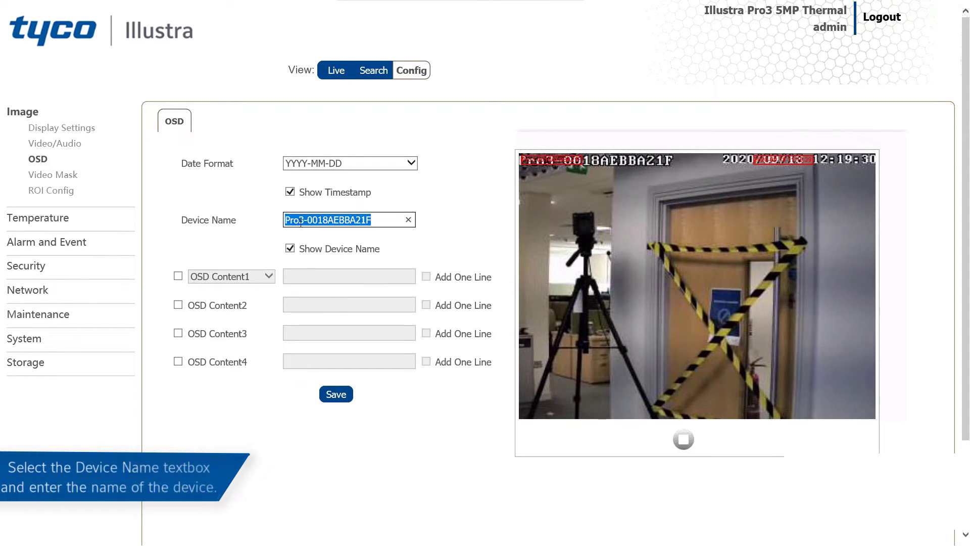
{"action": "type", "text": "Pro"}
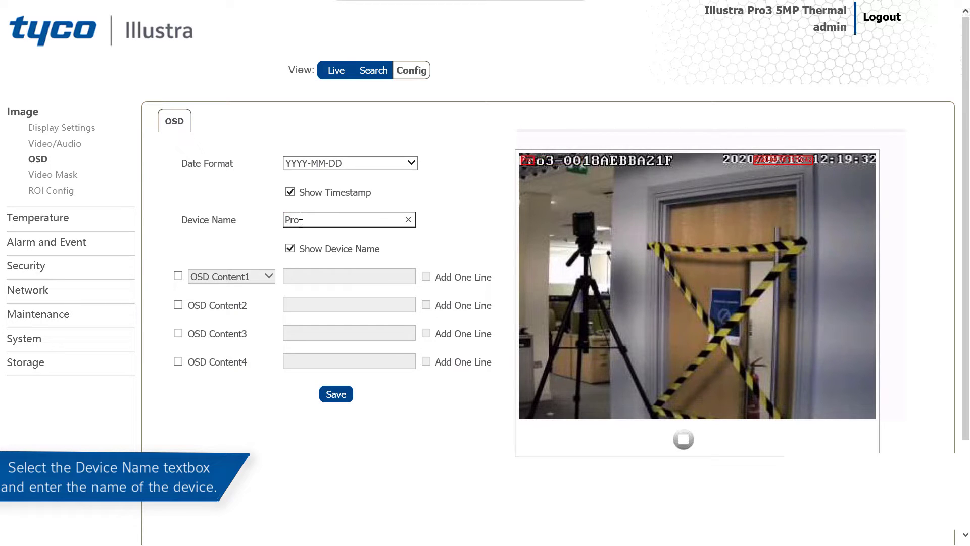
{"action": "type", "text": "-Thermal Camera"}
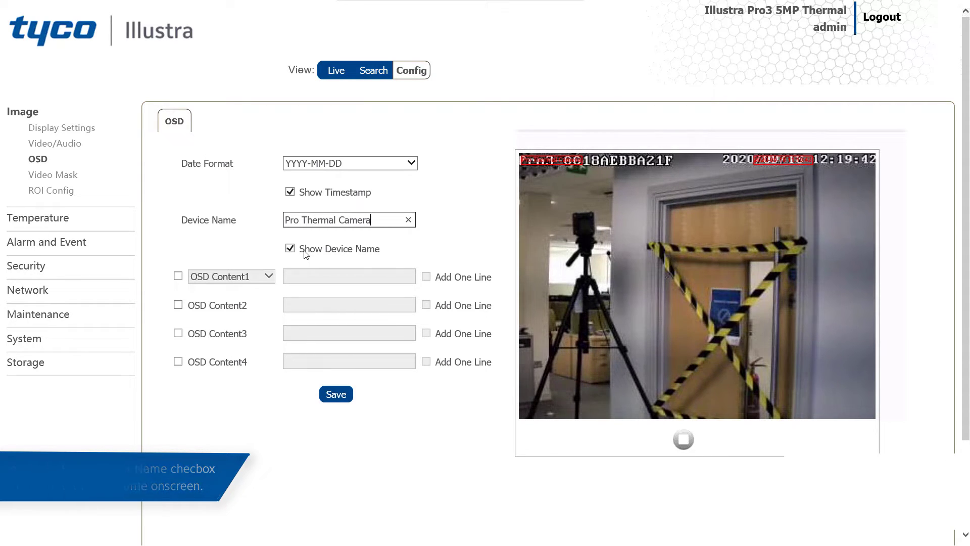
Enable the first OSD content line as a Picture Overlay and choose the Thermal image from the Pictures folder
{"action": "left_click", "coordinate": [178, 276]}
{"action": "left_click", "coordinate": [271, 278]}
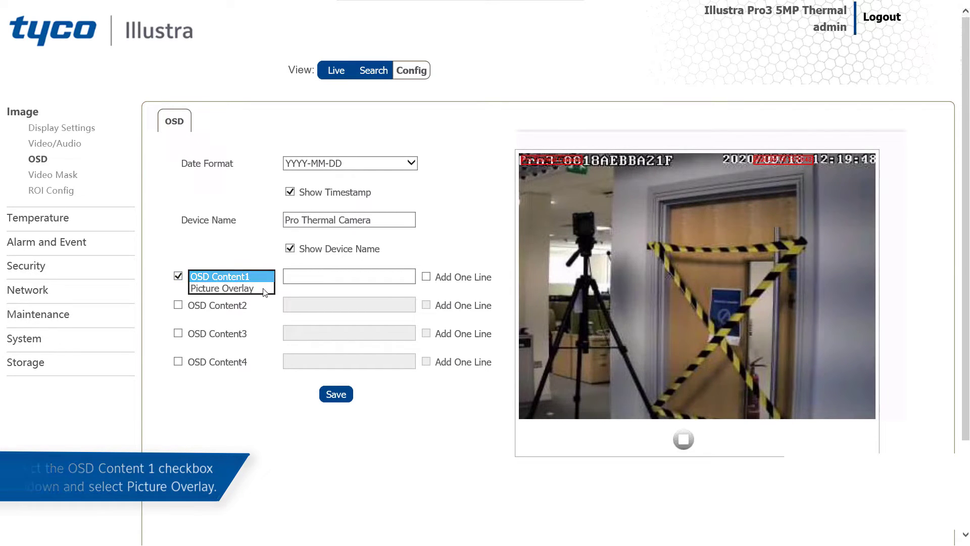
{"action": "left_click", "coordinate": [264, 288]}
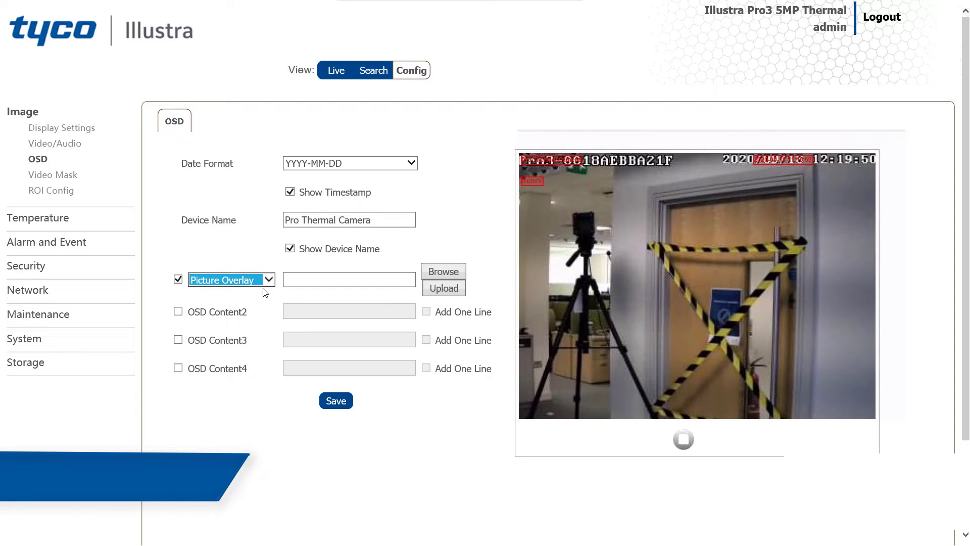
{"action": "left_click", "coordinate": [435, 272]}
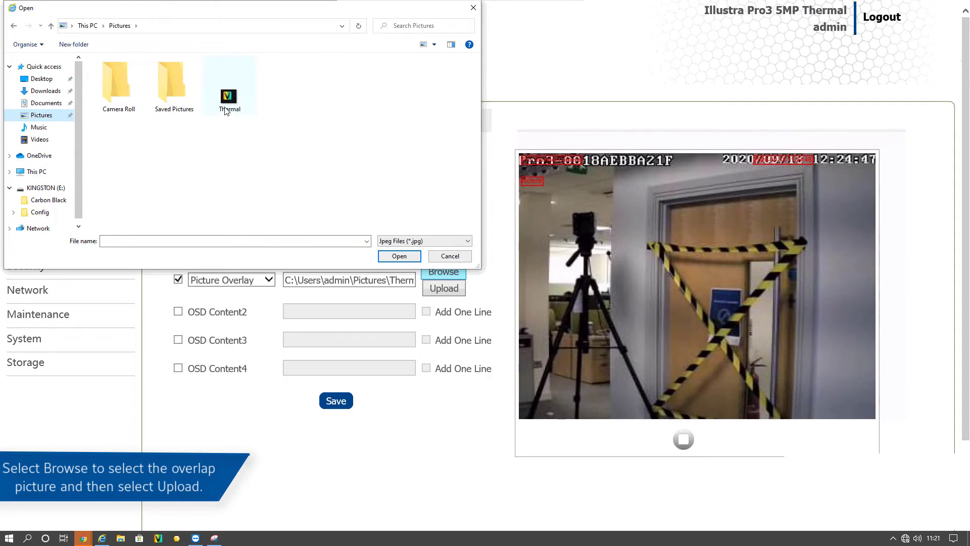
{"action": "left_click", "coordinate": [226, 110]}
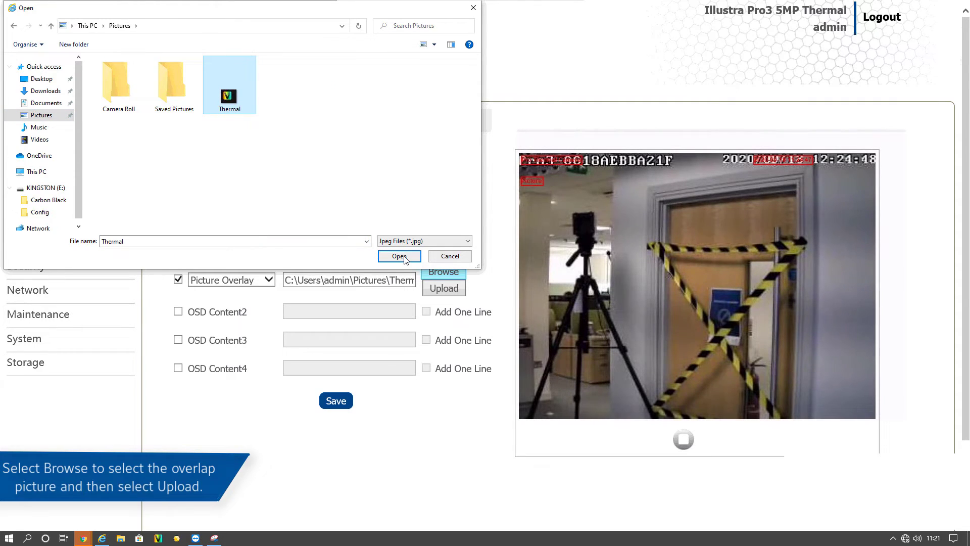
{"action": "left_click", "coordinate": [405, 259]}
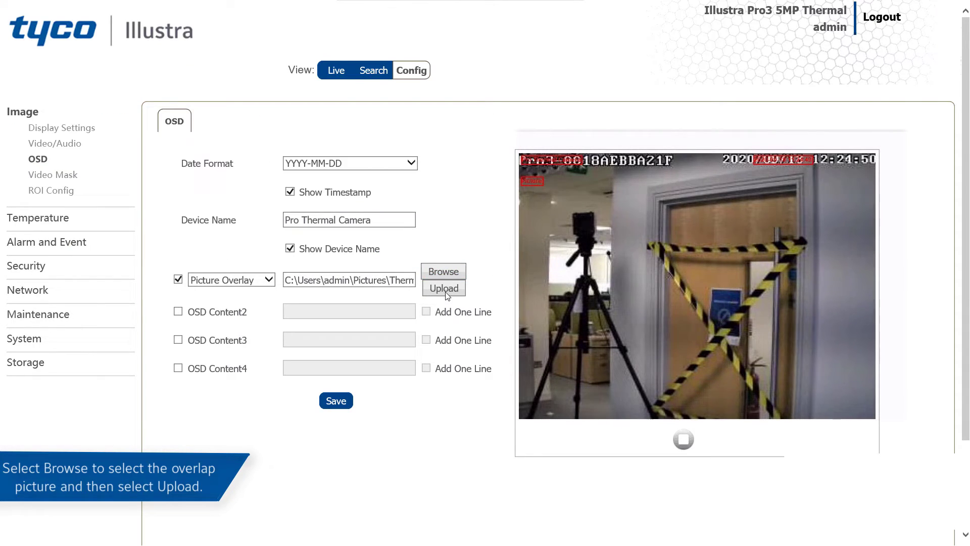
Upload the chosen overlay picture to the camera and save the OSD settings
{"action": "left_click", "coordinate": [444, 288]}
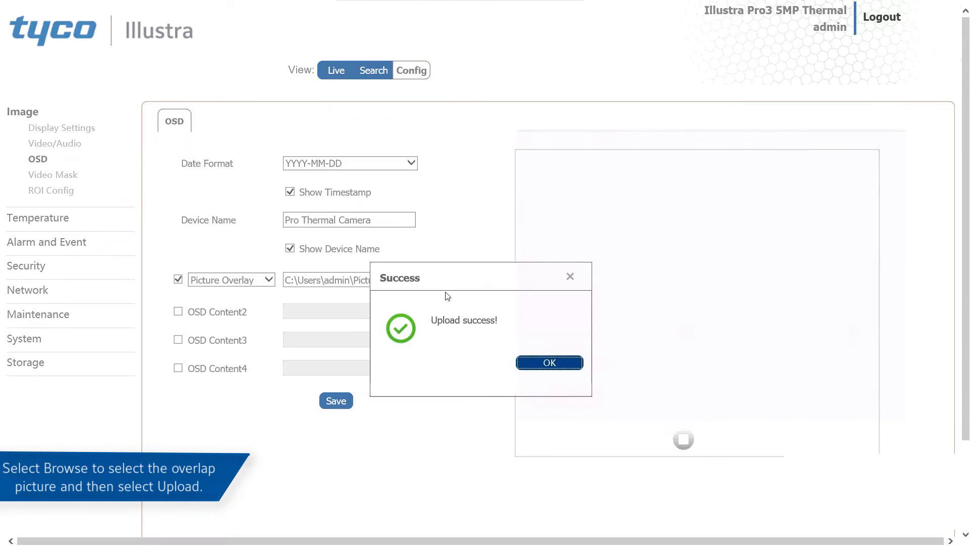
{"action": "left_click", "coordinate": [550, 363]}
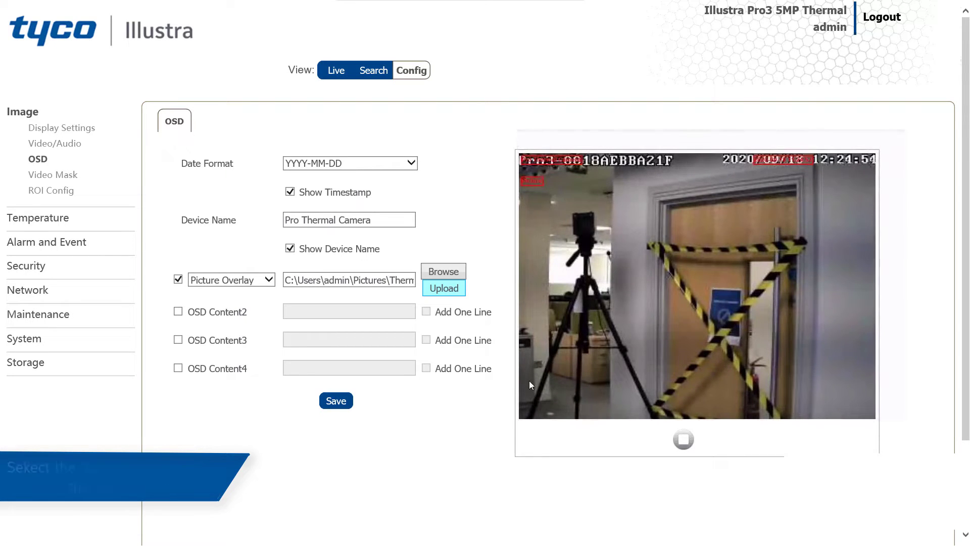
{"action": "left_click", "coordinate": [341, 403]}
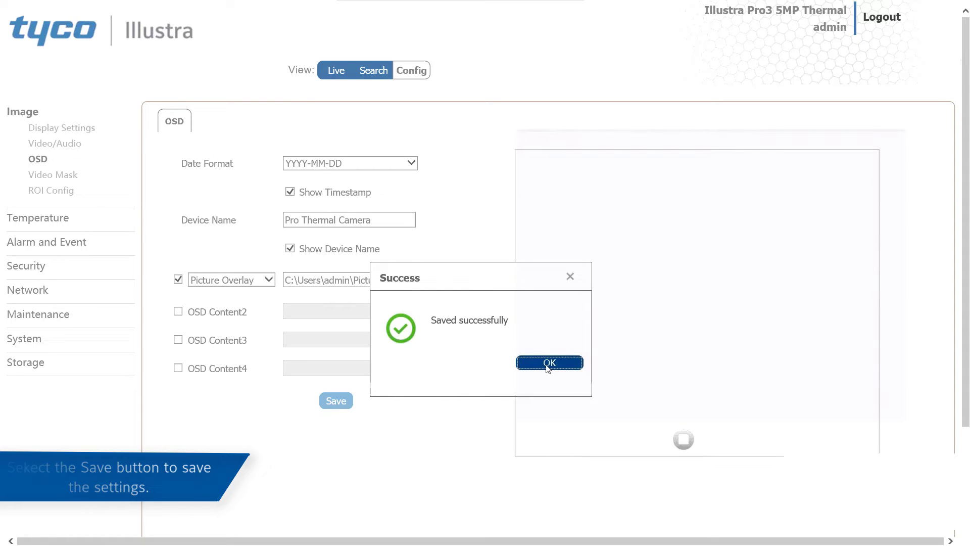
{"action": "left_click", "coordinate": [548, 362]}
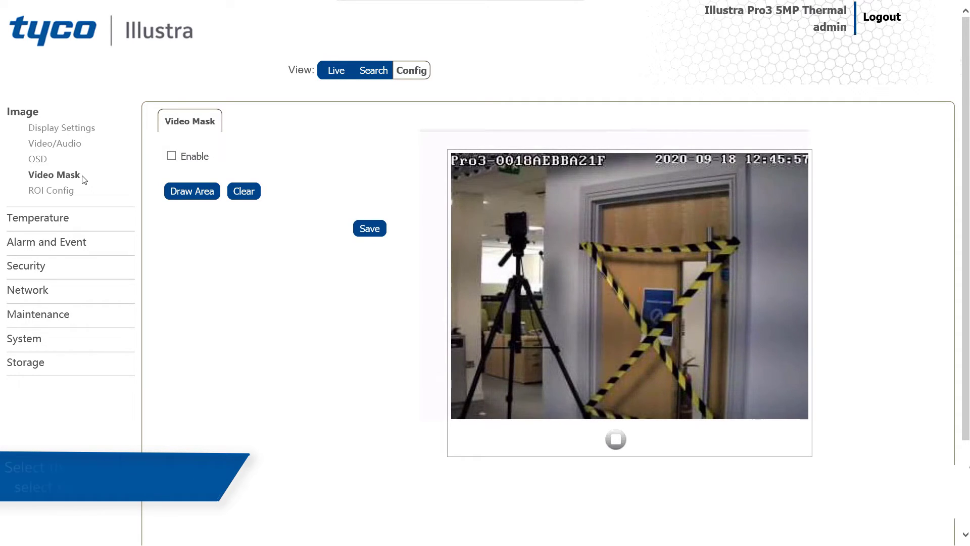
Enable the video mask, draw a mask area over the taped section of the door, and save it
{"action": "left_click", "coordinate": [171, 156]}
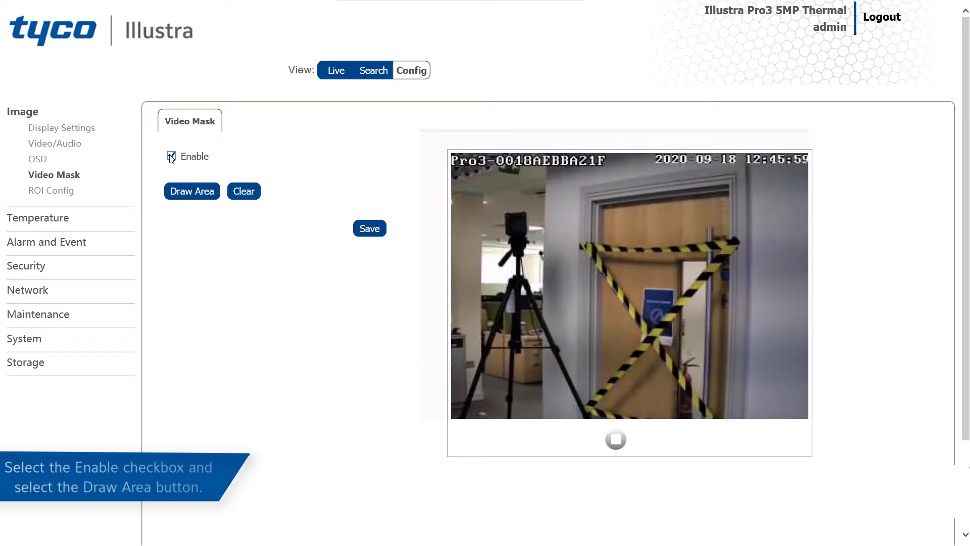
{"action": "left_click", "coordinate": [197, 194]}
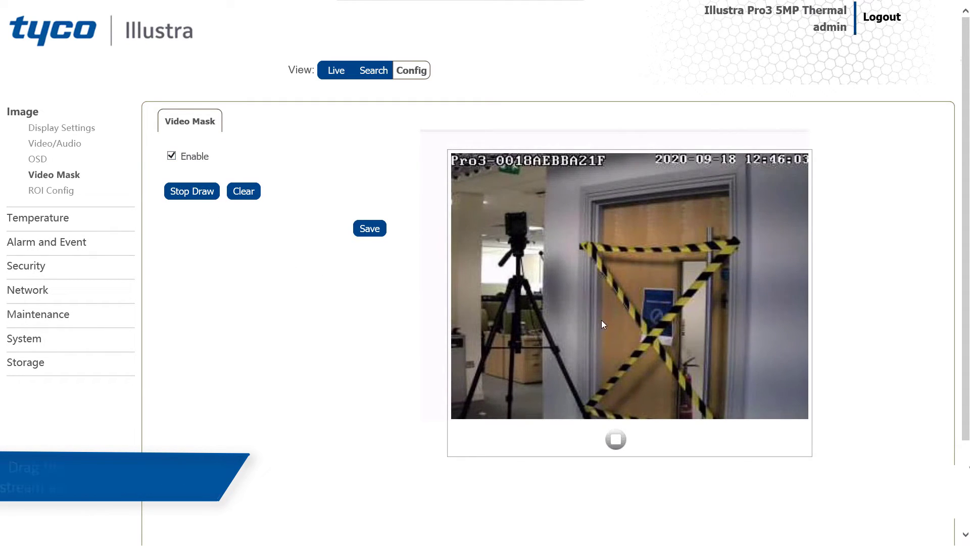
{"action": "left_click_drag", "start_coordinate": [718, 386], "coordinate": [747, 420]}
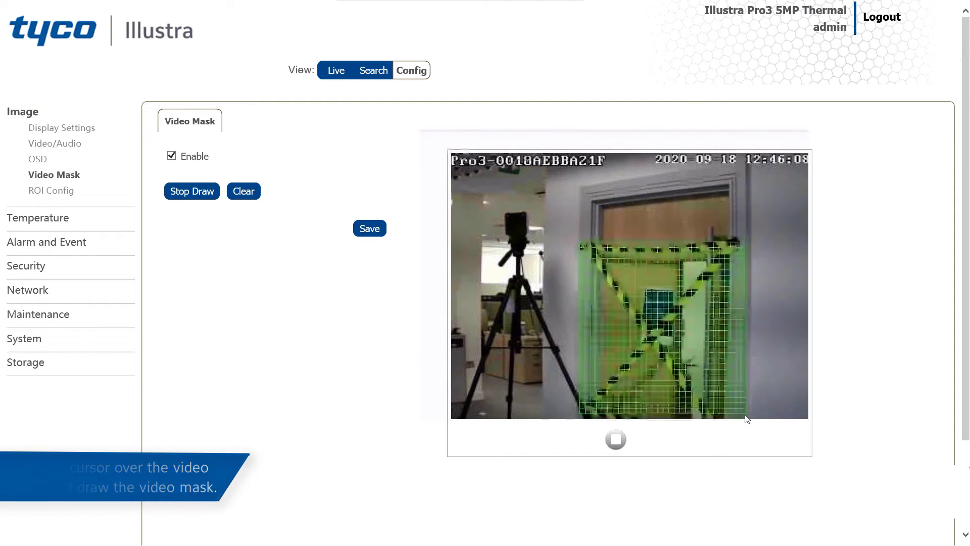
{"action": "left_click", "coordinate": [363, 231]}
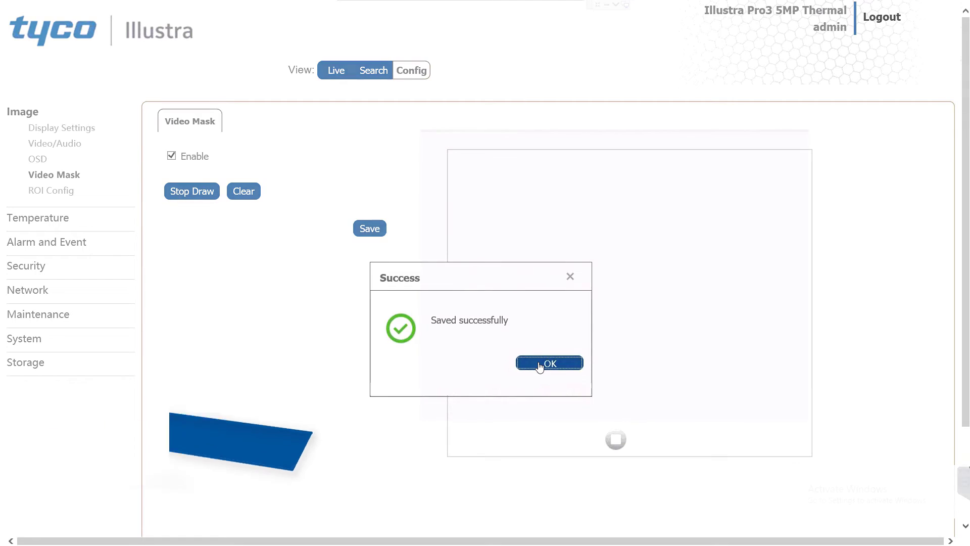
{"action": "left_click", "coordinate": [540, 363]}
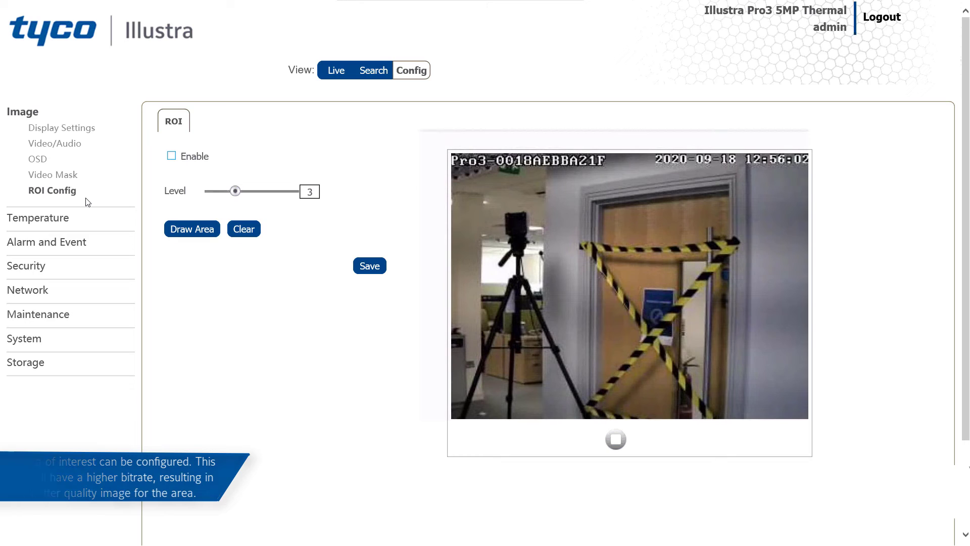
Enable the region of interest and draw its area around the whole taped door and frame
{"action": "left_click", "coordinate": [171, 156]}
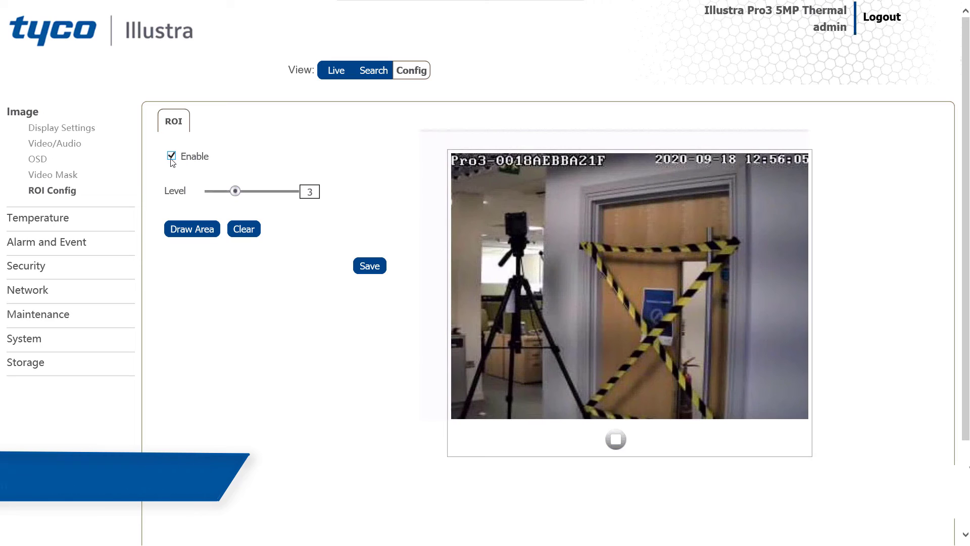
{"action": "left_click", "coordinate": [190, 231]}
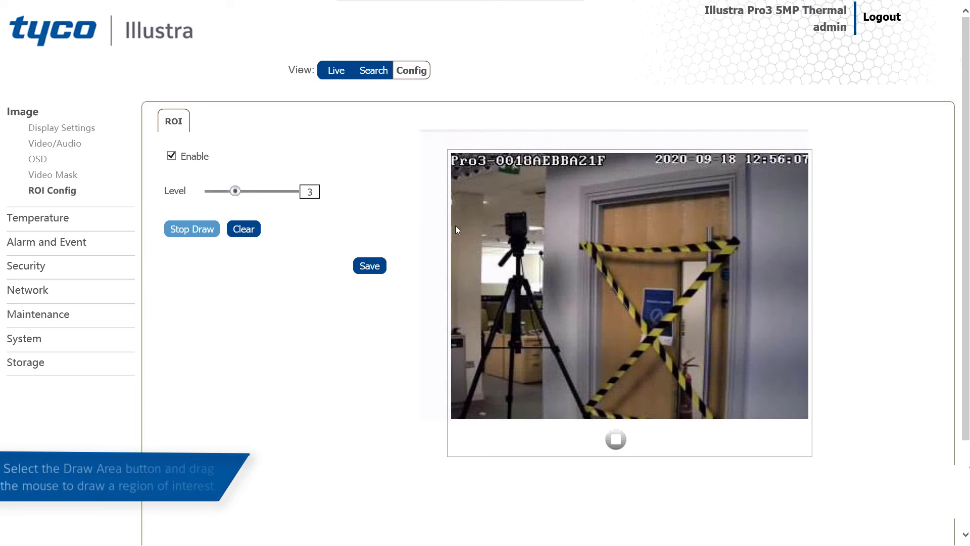
{"action": "mouse_move", "coordinate": [567, 184]}
{"action": "left_mouse_down"}
{"action": "mouse_move", "coordinate": [564, 238]}
{"action": "mouse_move", "coordinate": [674, 377]}
{"action": "mouse_move", "coordinate": [750, 418]}
{"action": "left_mouse_up"}
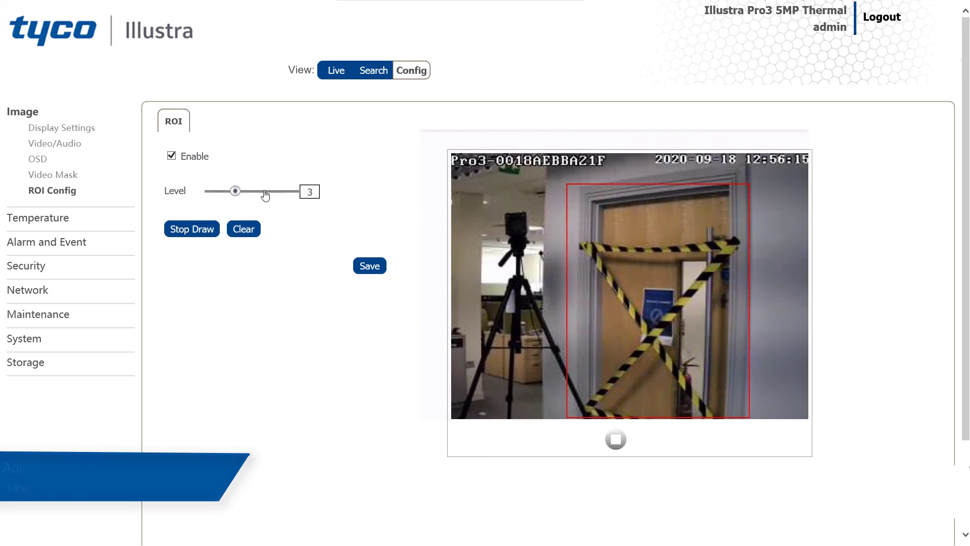
Set the region of interest level to 6 and save the ROI settings
{"action": "left_click_drag", "start_coordinate": [251, 198], "coordinate": [261, 197]}
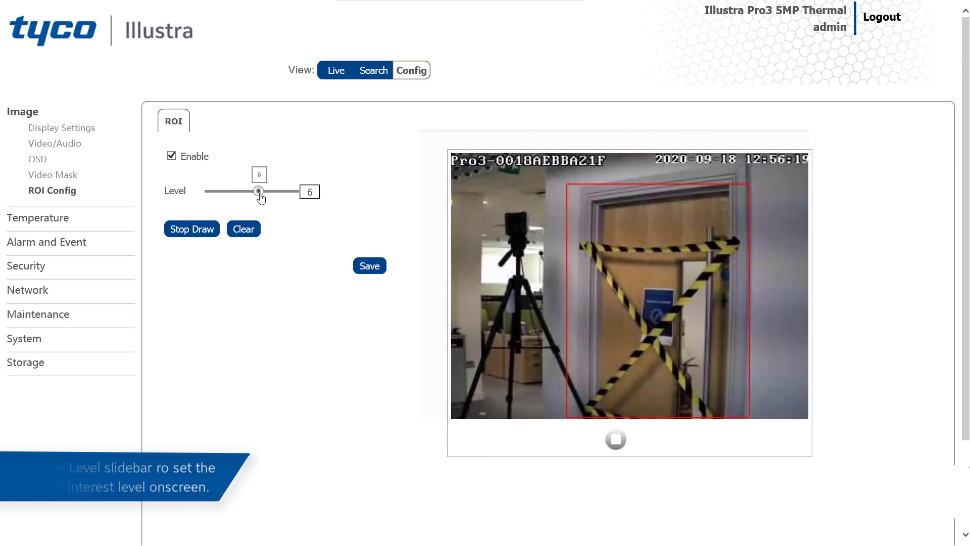
{"action": "left_click", "coordinate": [370, 267]}
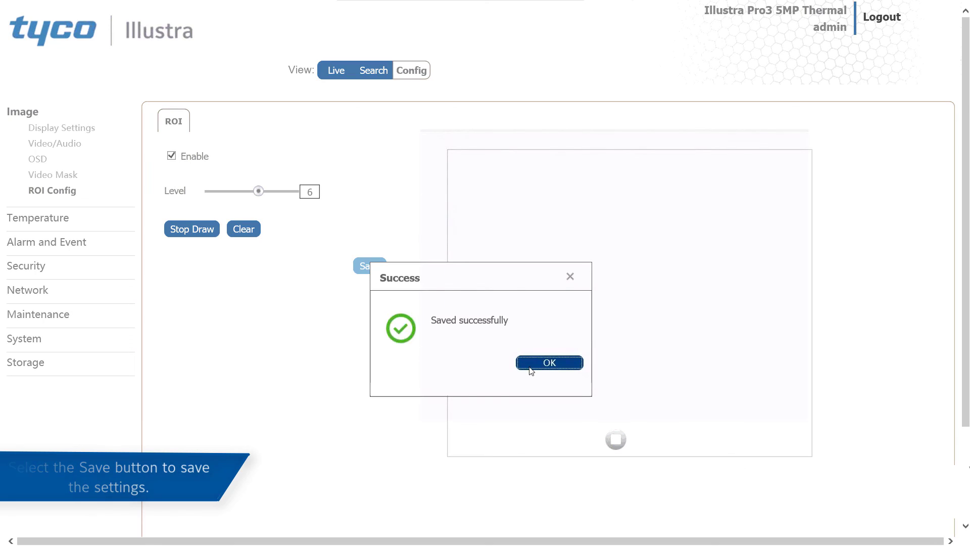